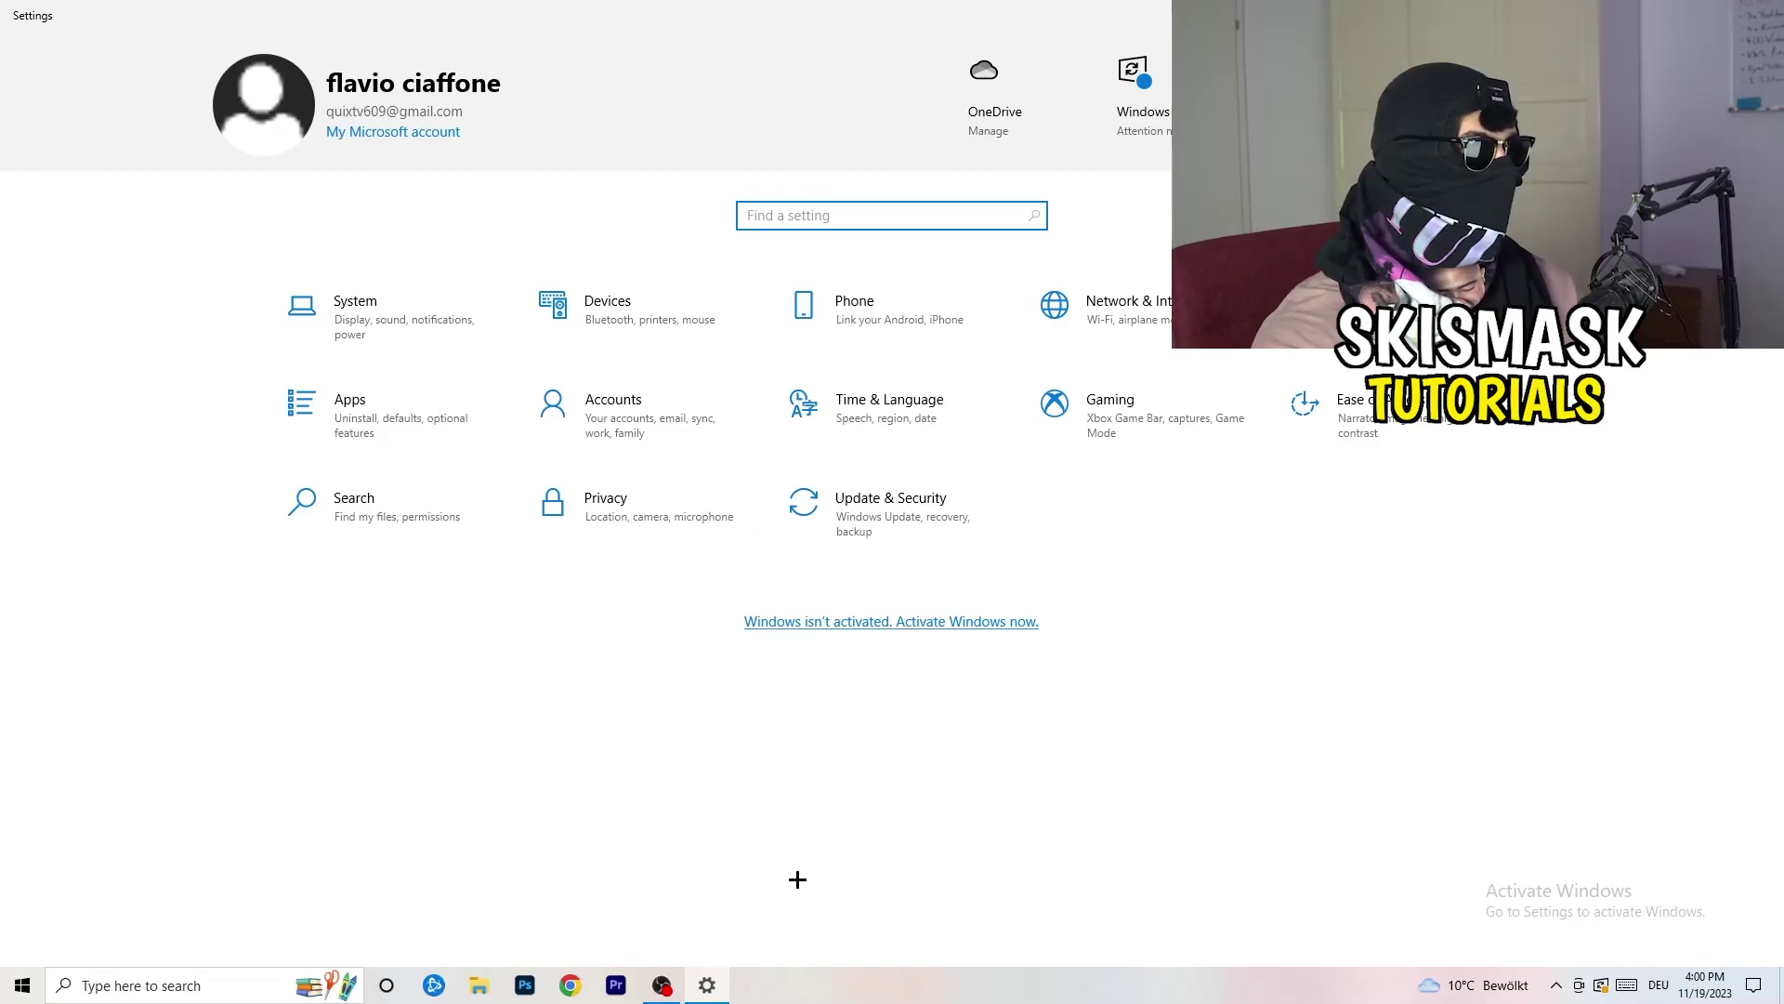
Review the gaming settings for Xbox Game Bar and Captures, including background recording, maximum recording length, audio and video options
left_click(1151, 422)
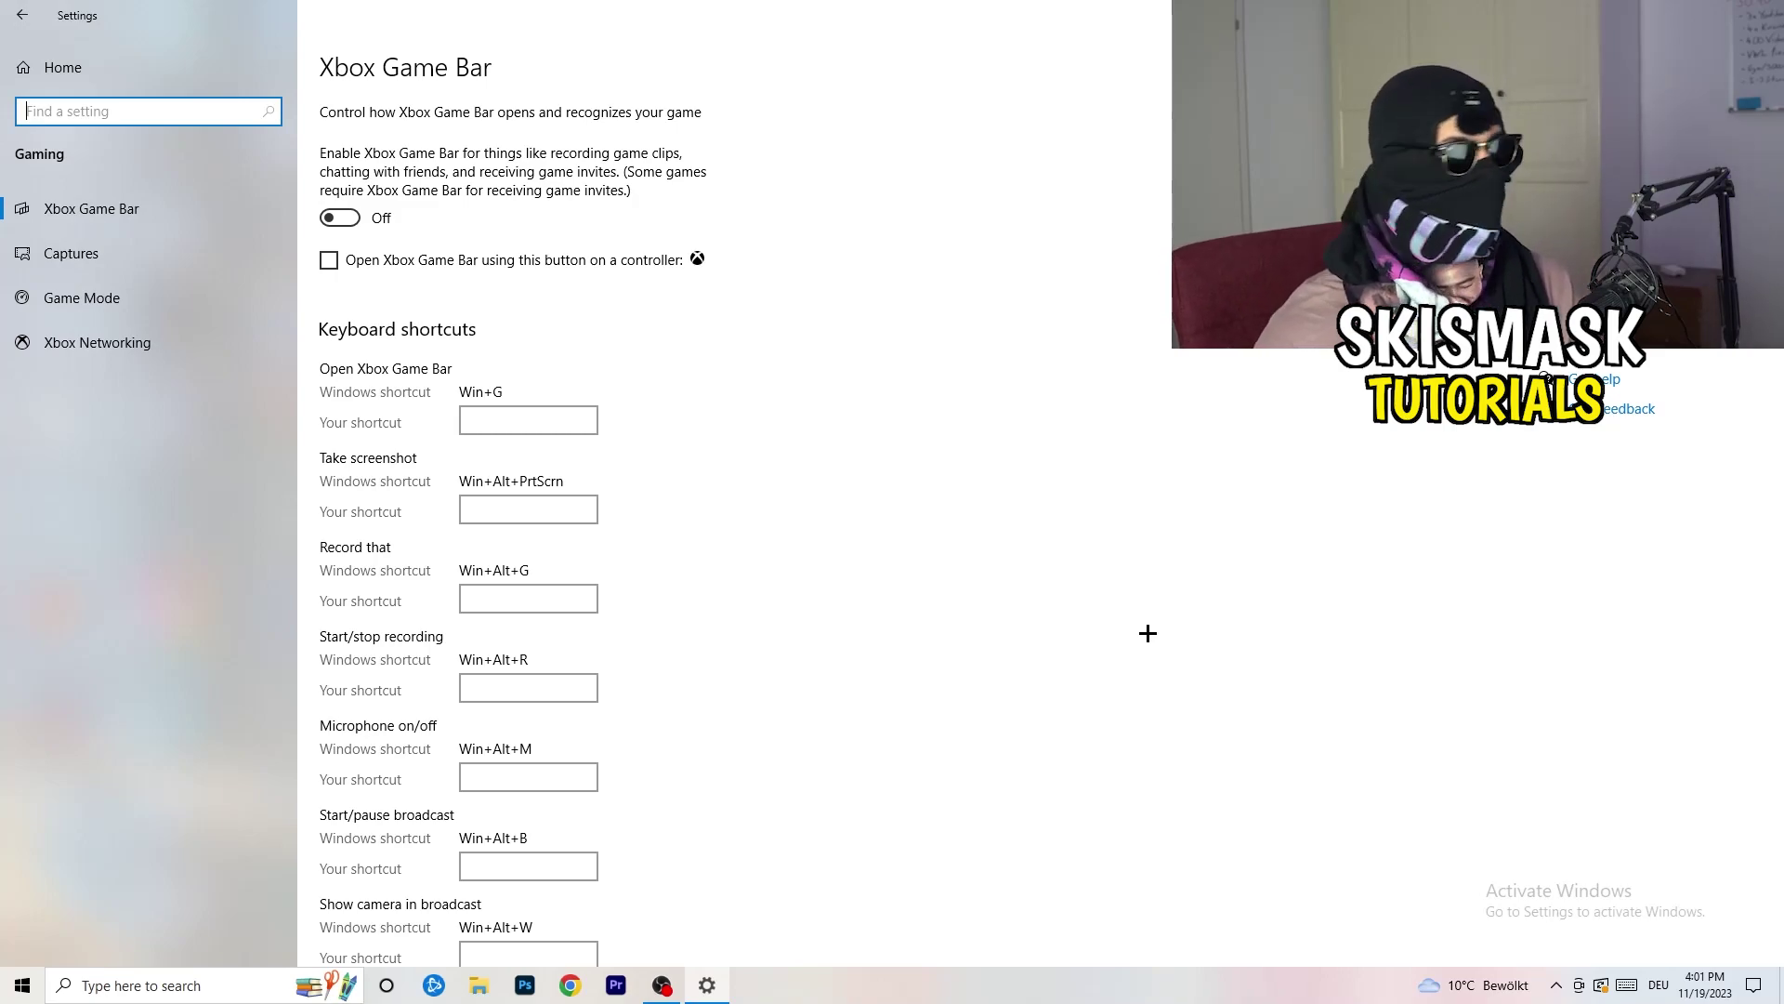
left_click(148, 257)
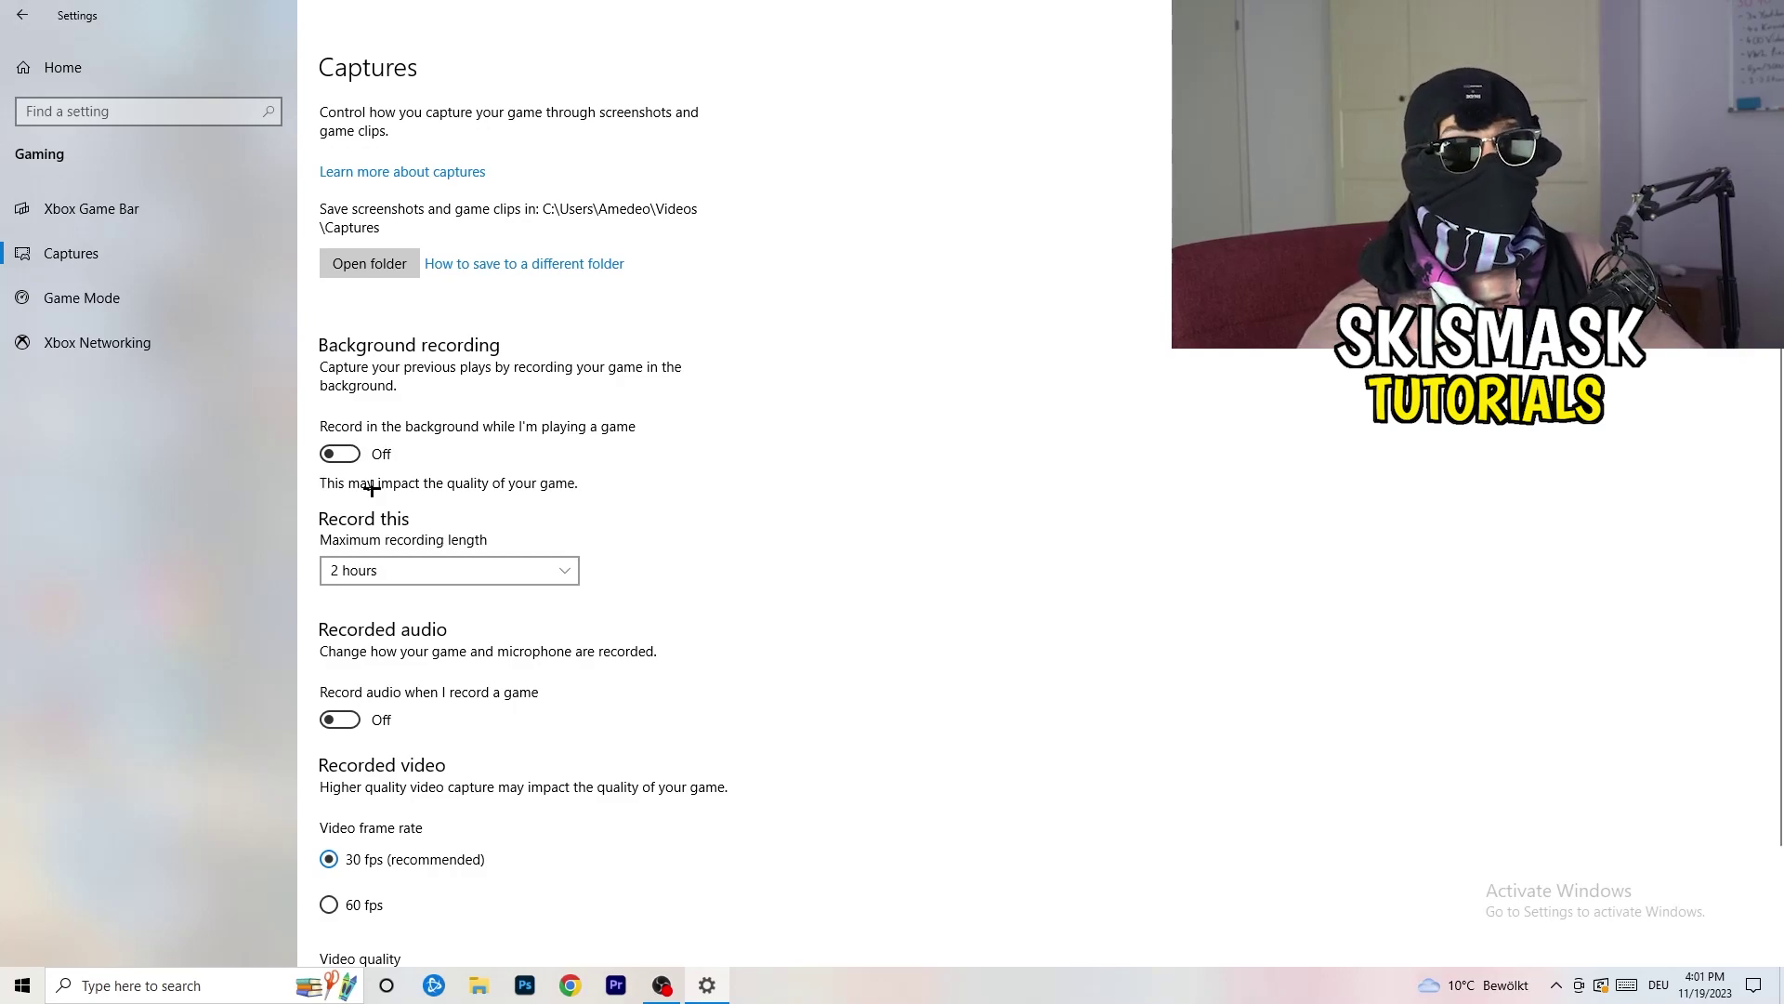
left_click(434, 575)
left_click(763, 504)
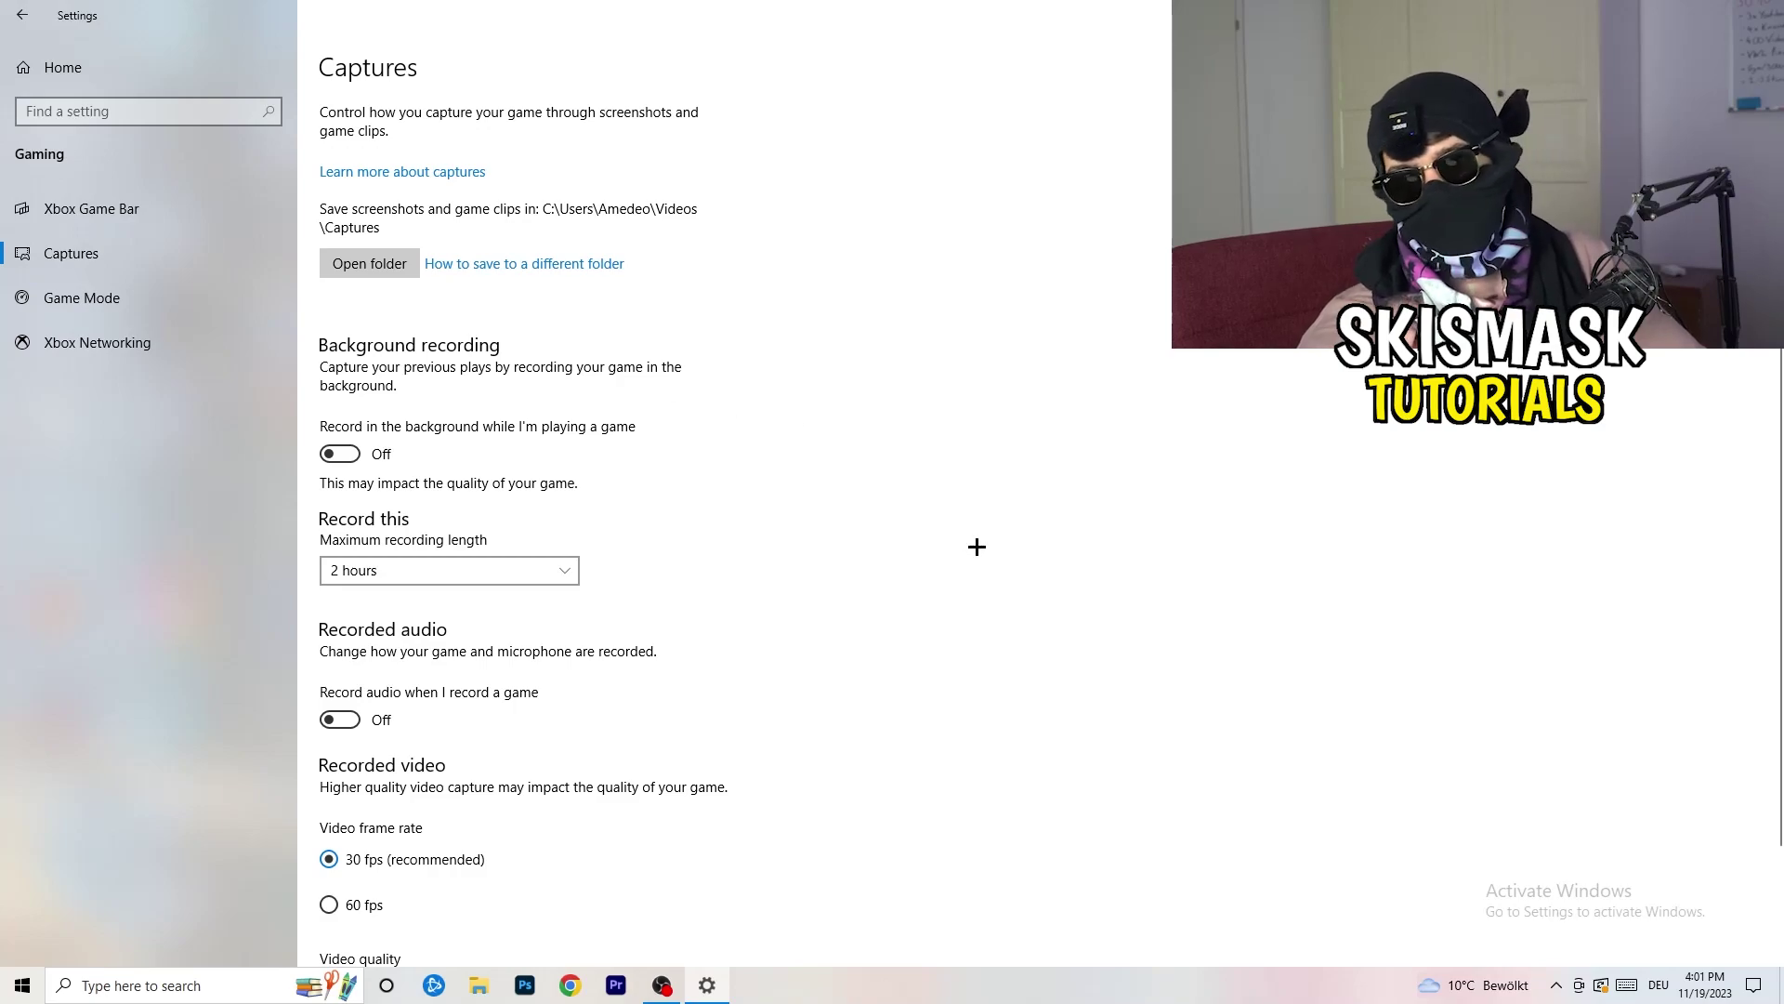
left_click(532, 569)
left_click(1143, 462)
scroll(762, 711, "down", 2)
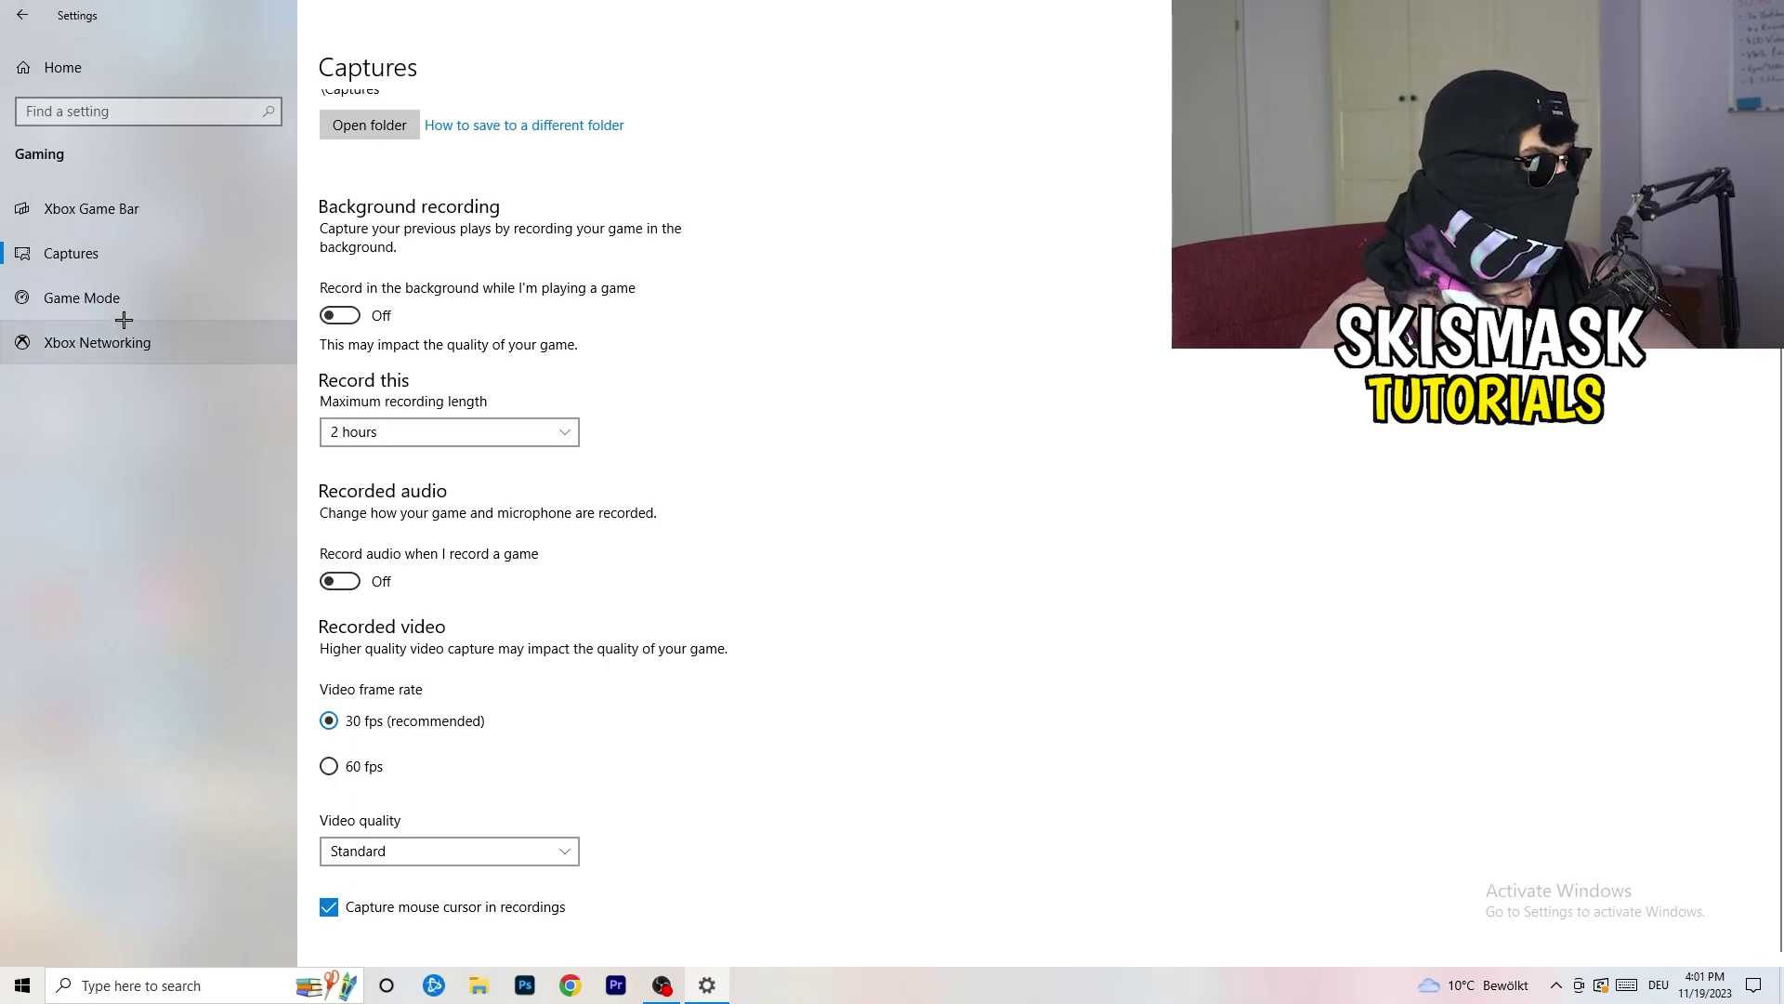
Check the Game Mode setting and close the Settings window
left_click(131, 292)
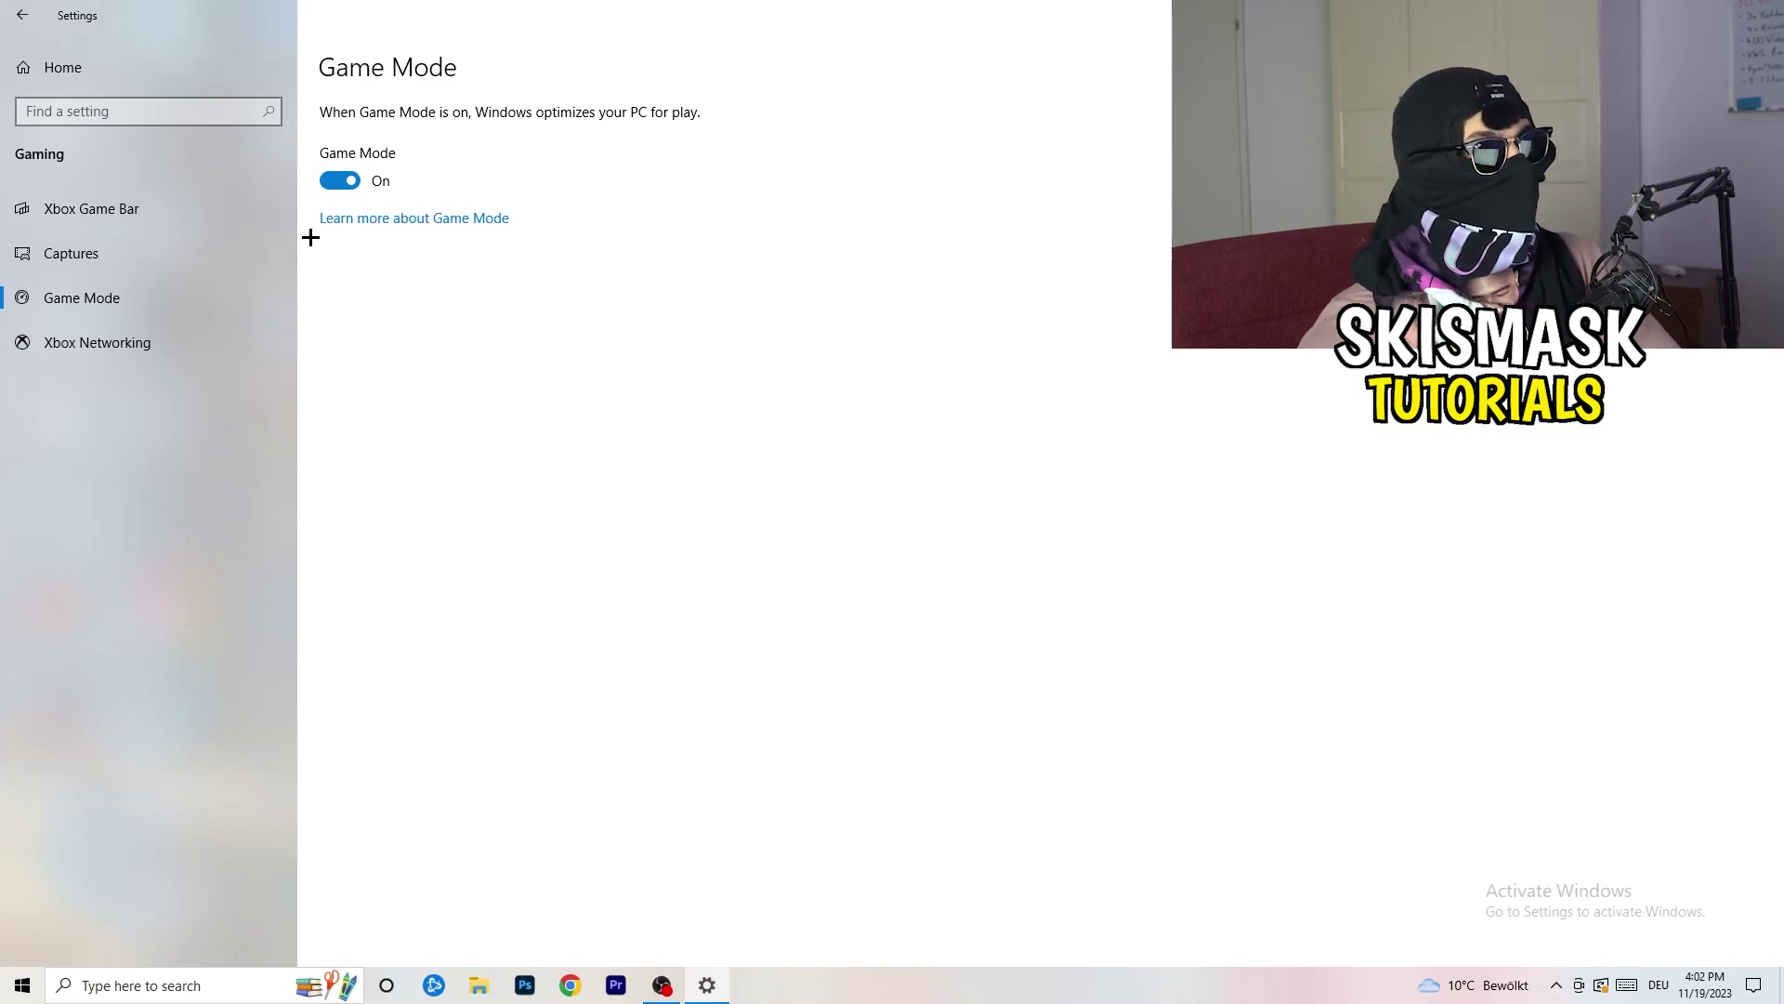
left_click(1763, 14)
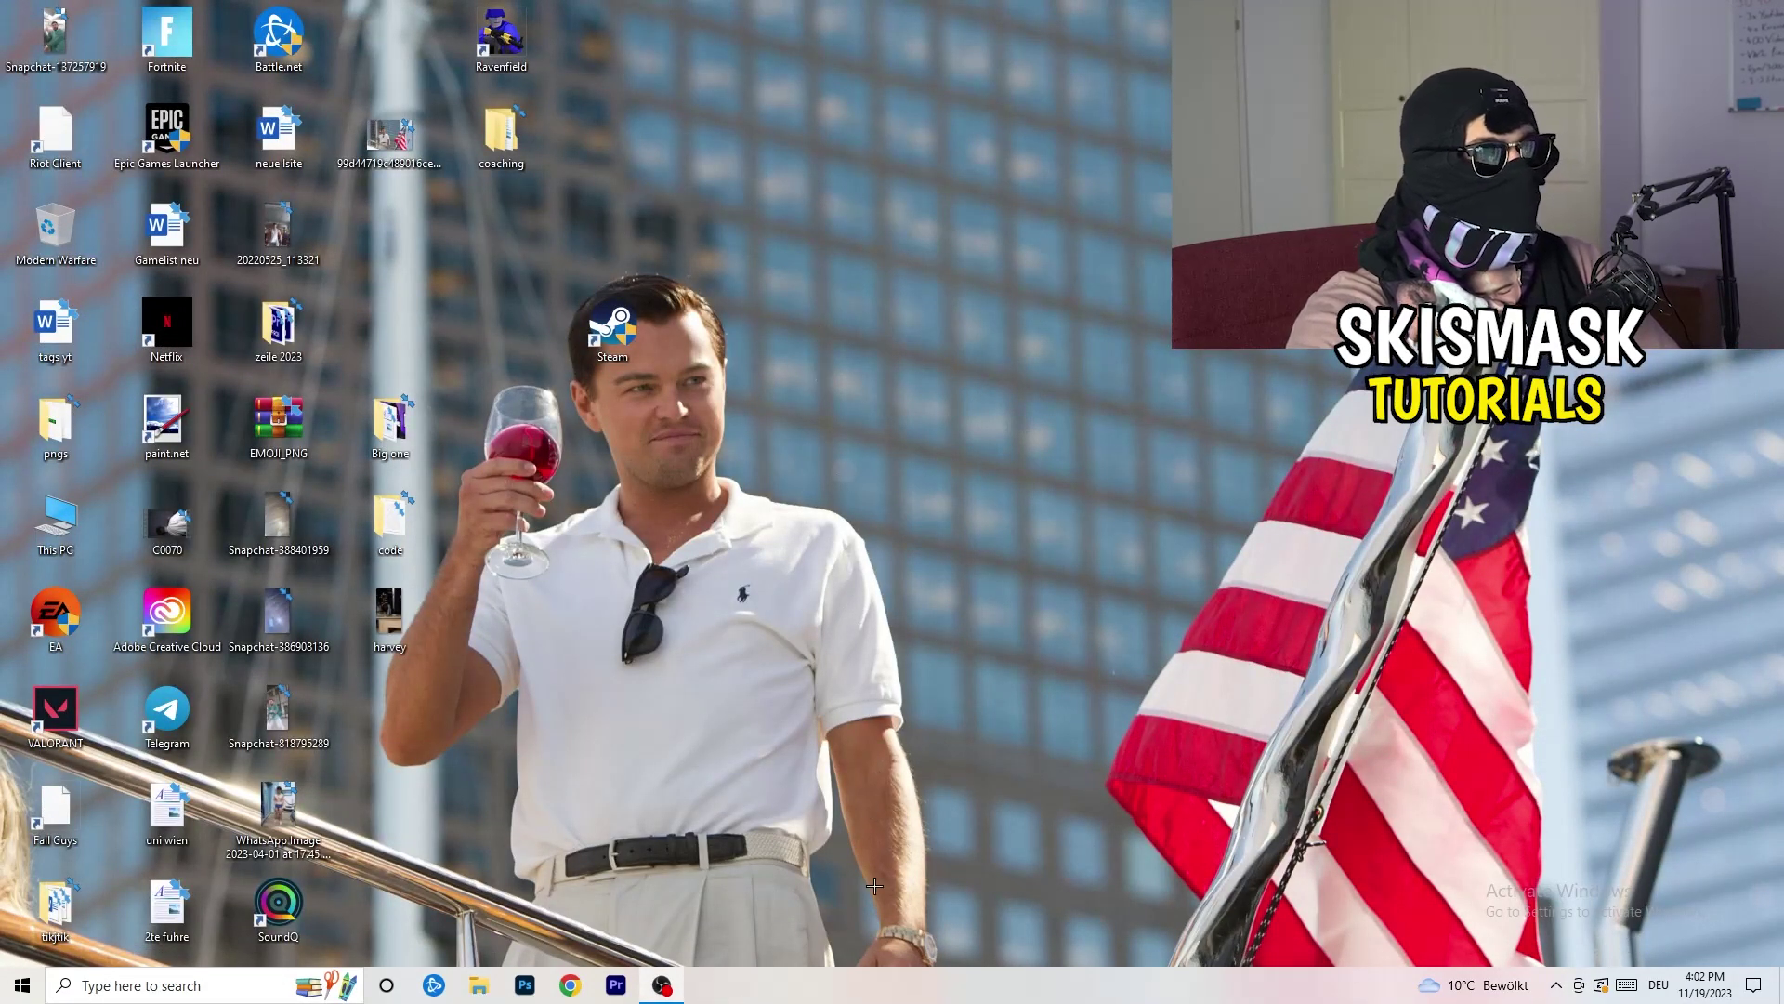
Open Task Manager and maximize its window
left_click_drag(866, 979, 625, 869)
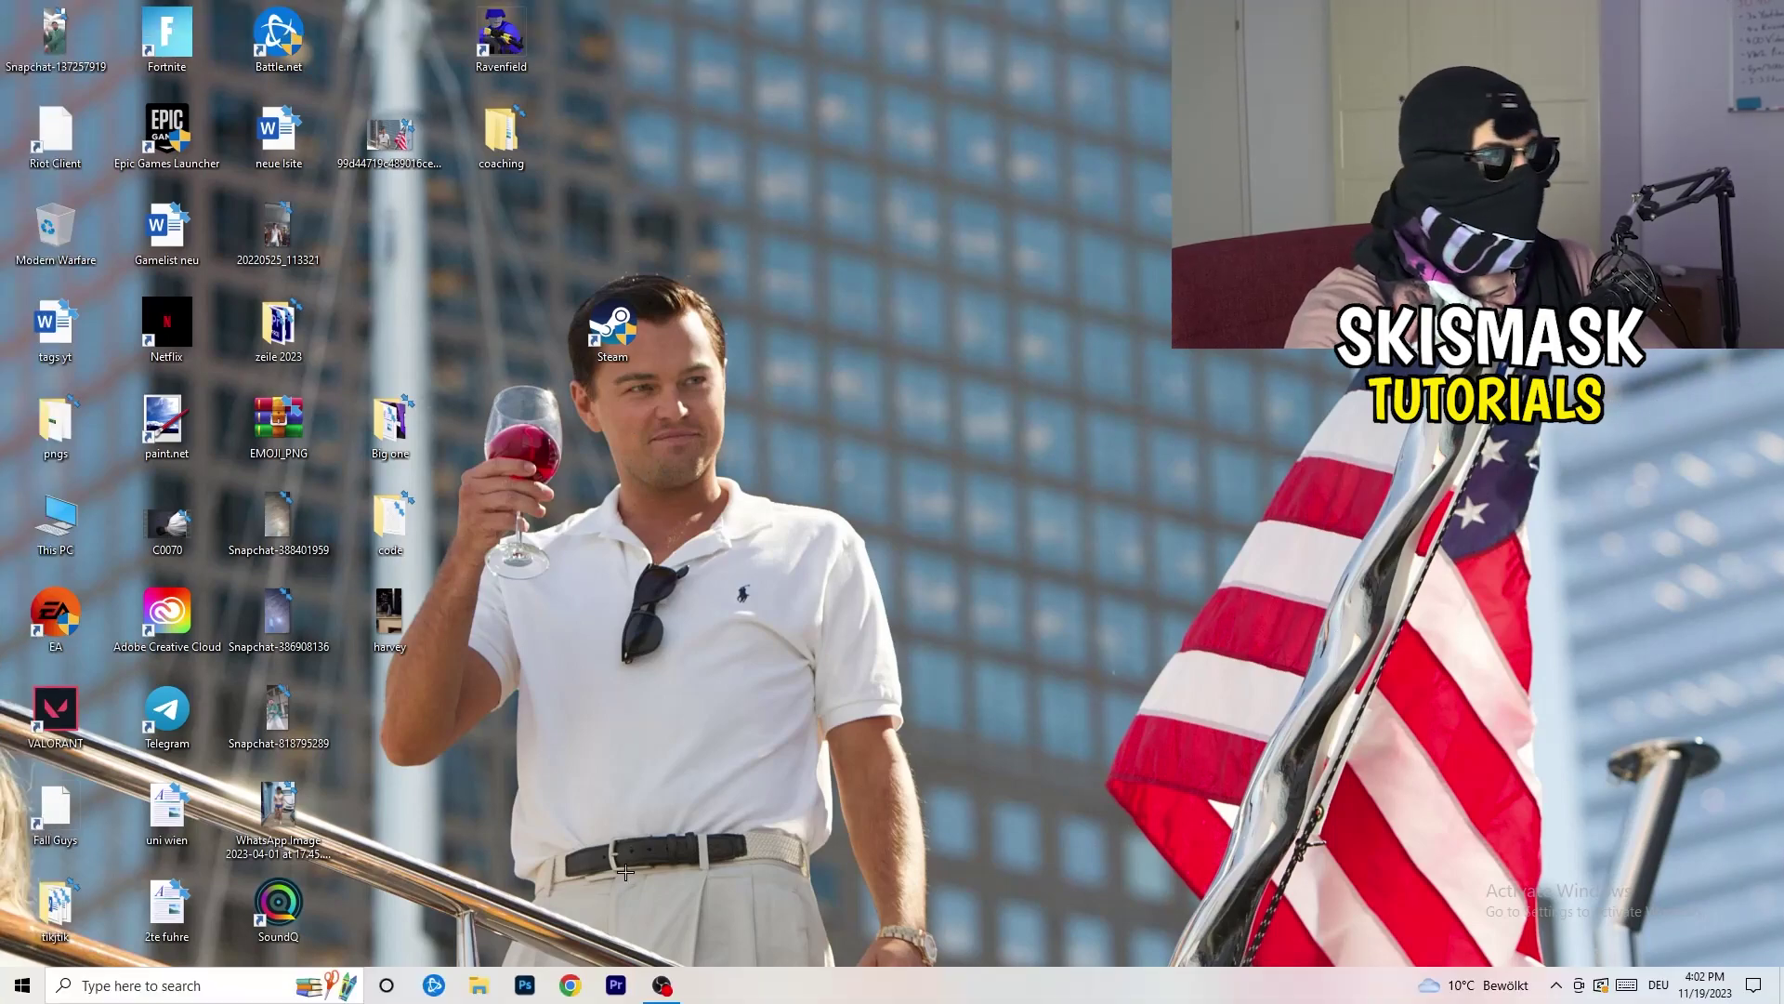
right_click(866, 991)
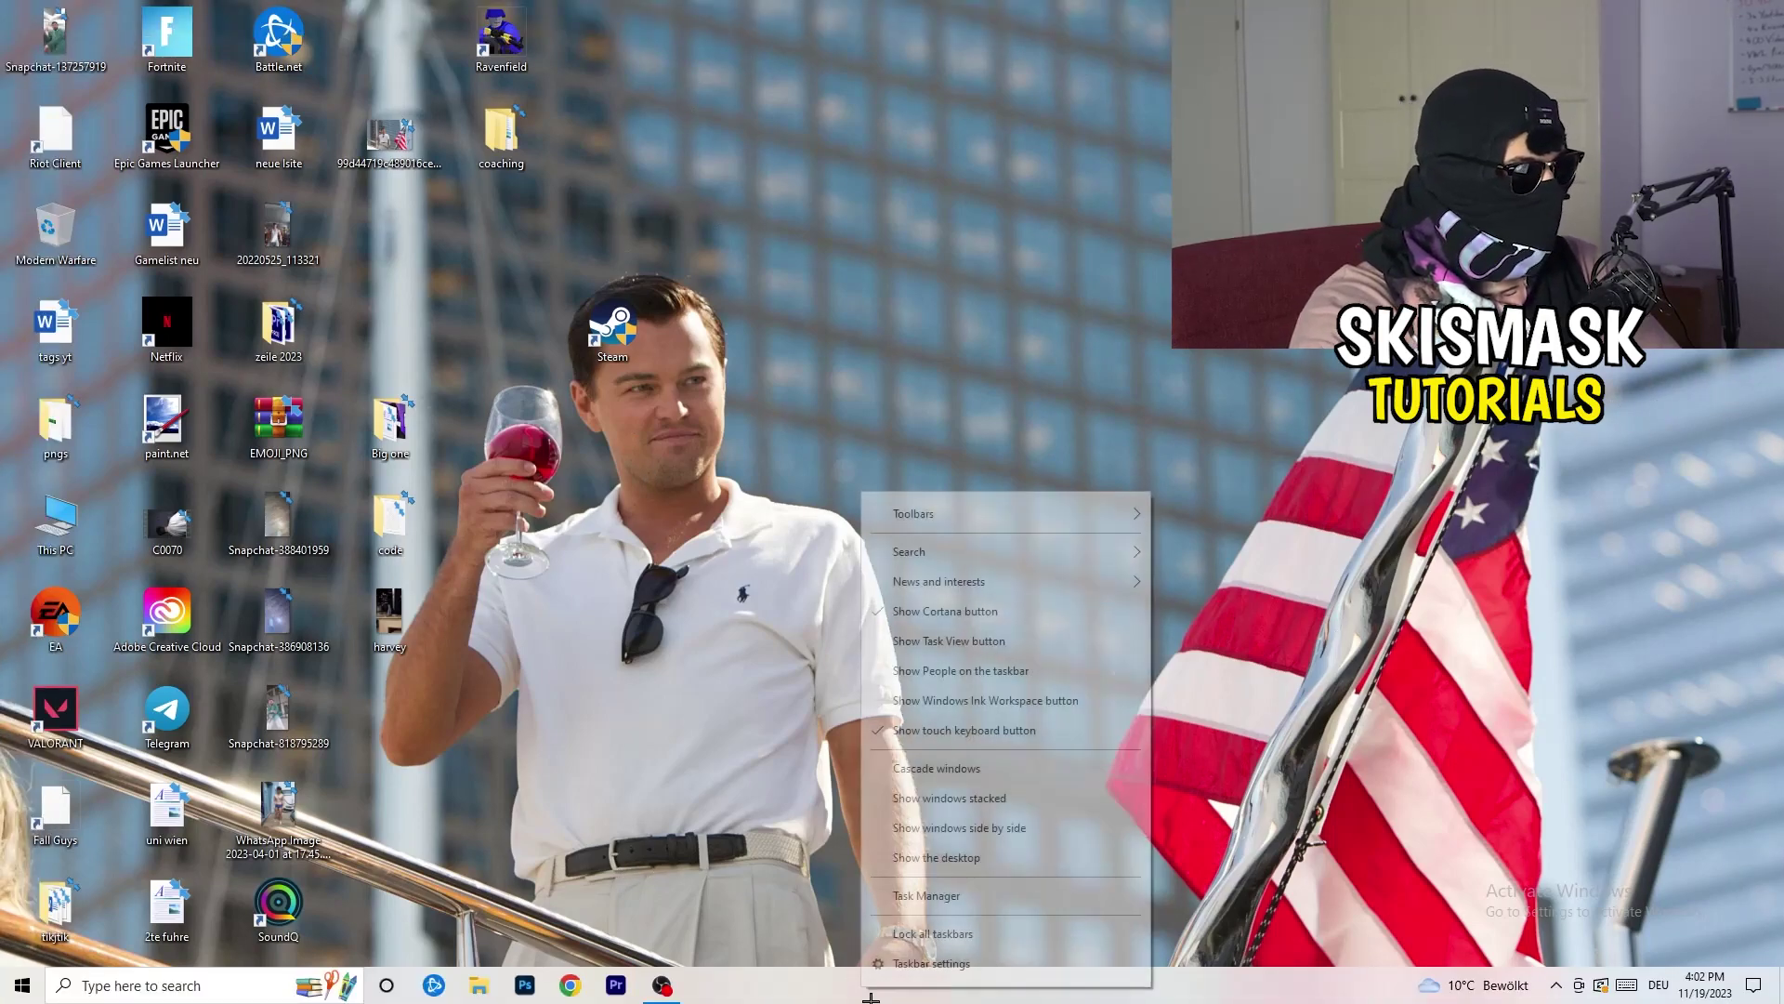
left_click(959, 901)
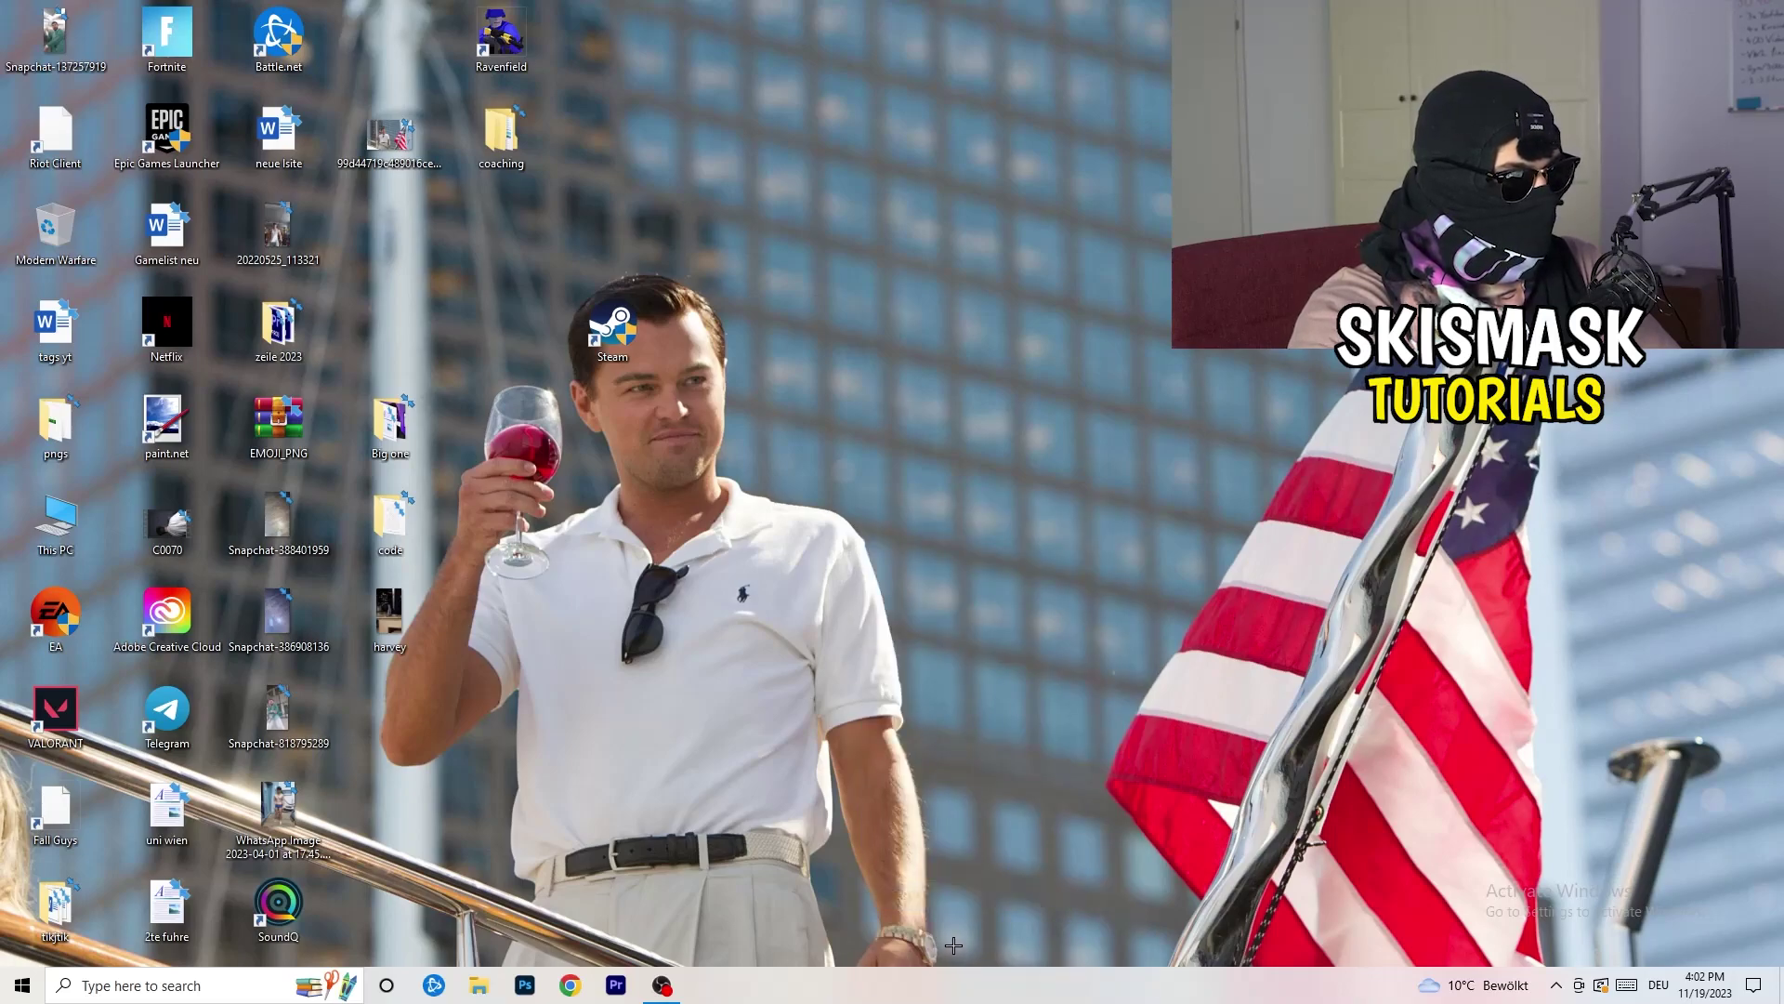
left_click(1029, 47)
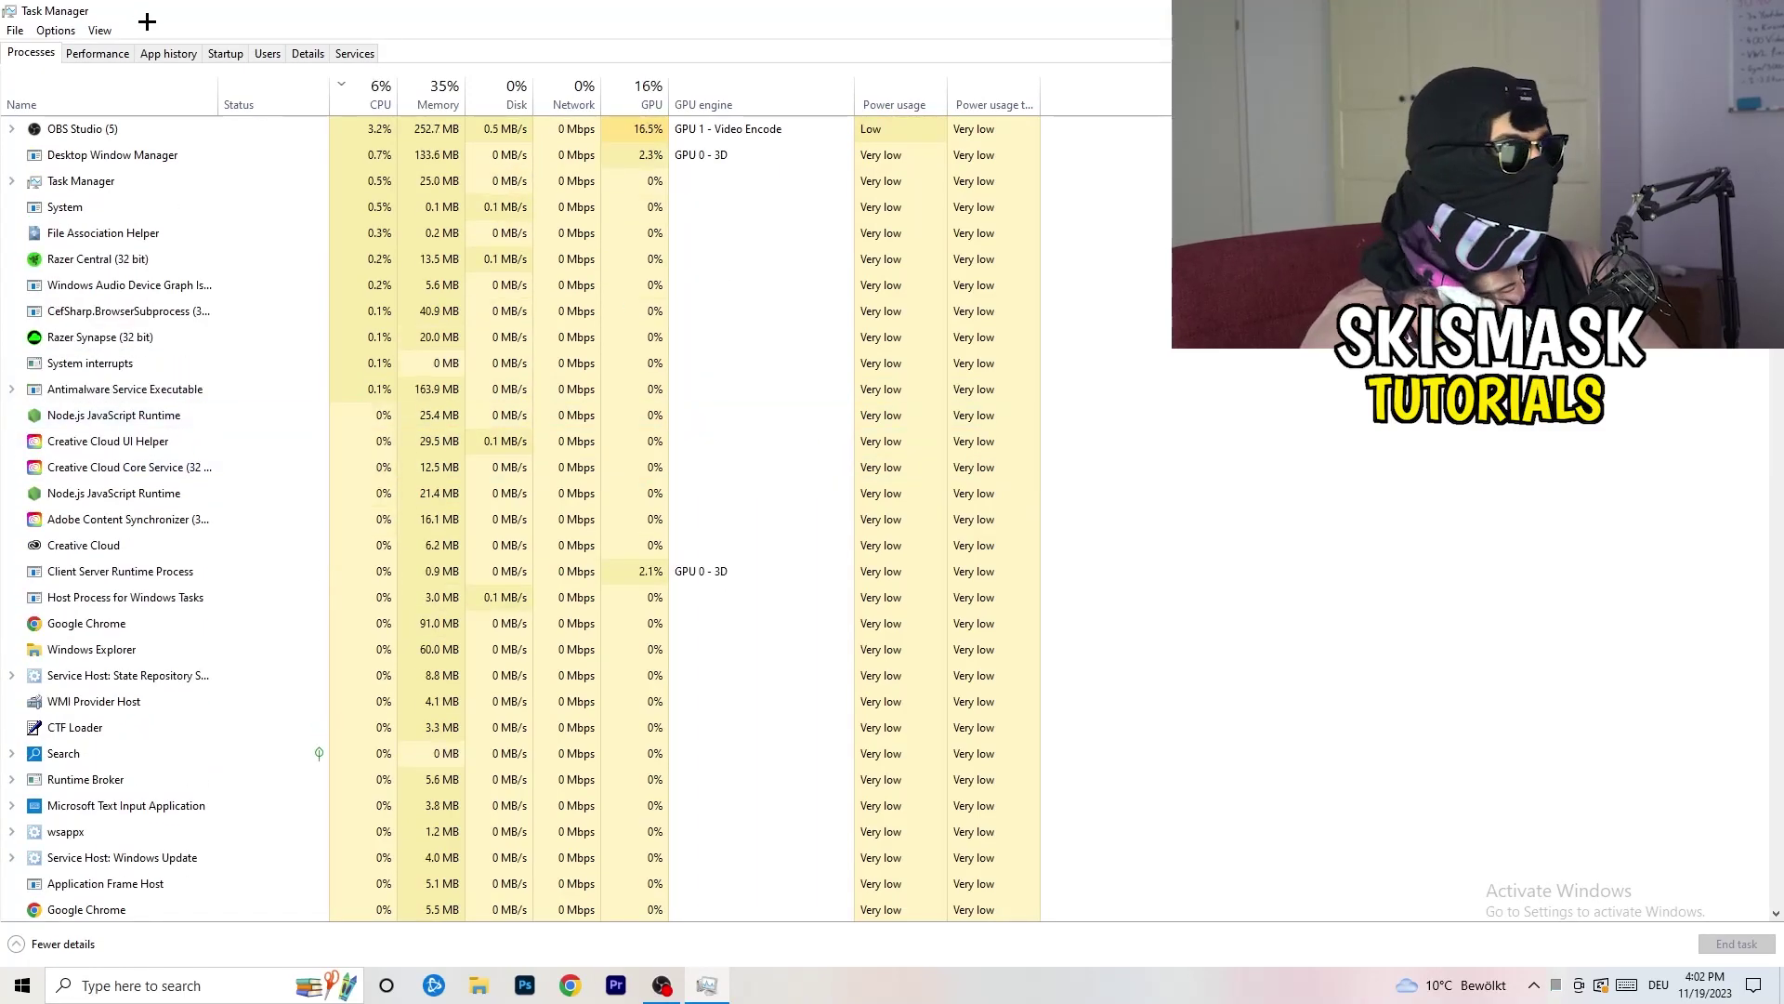
Examine the running processes by GPU and CPU usage, viewing the actions available for OBS Studio without ending it
left_click(646, 91)
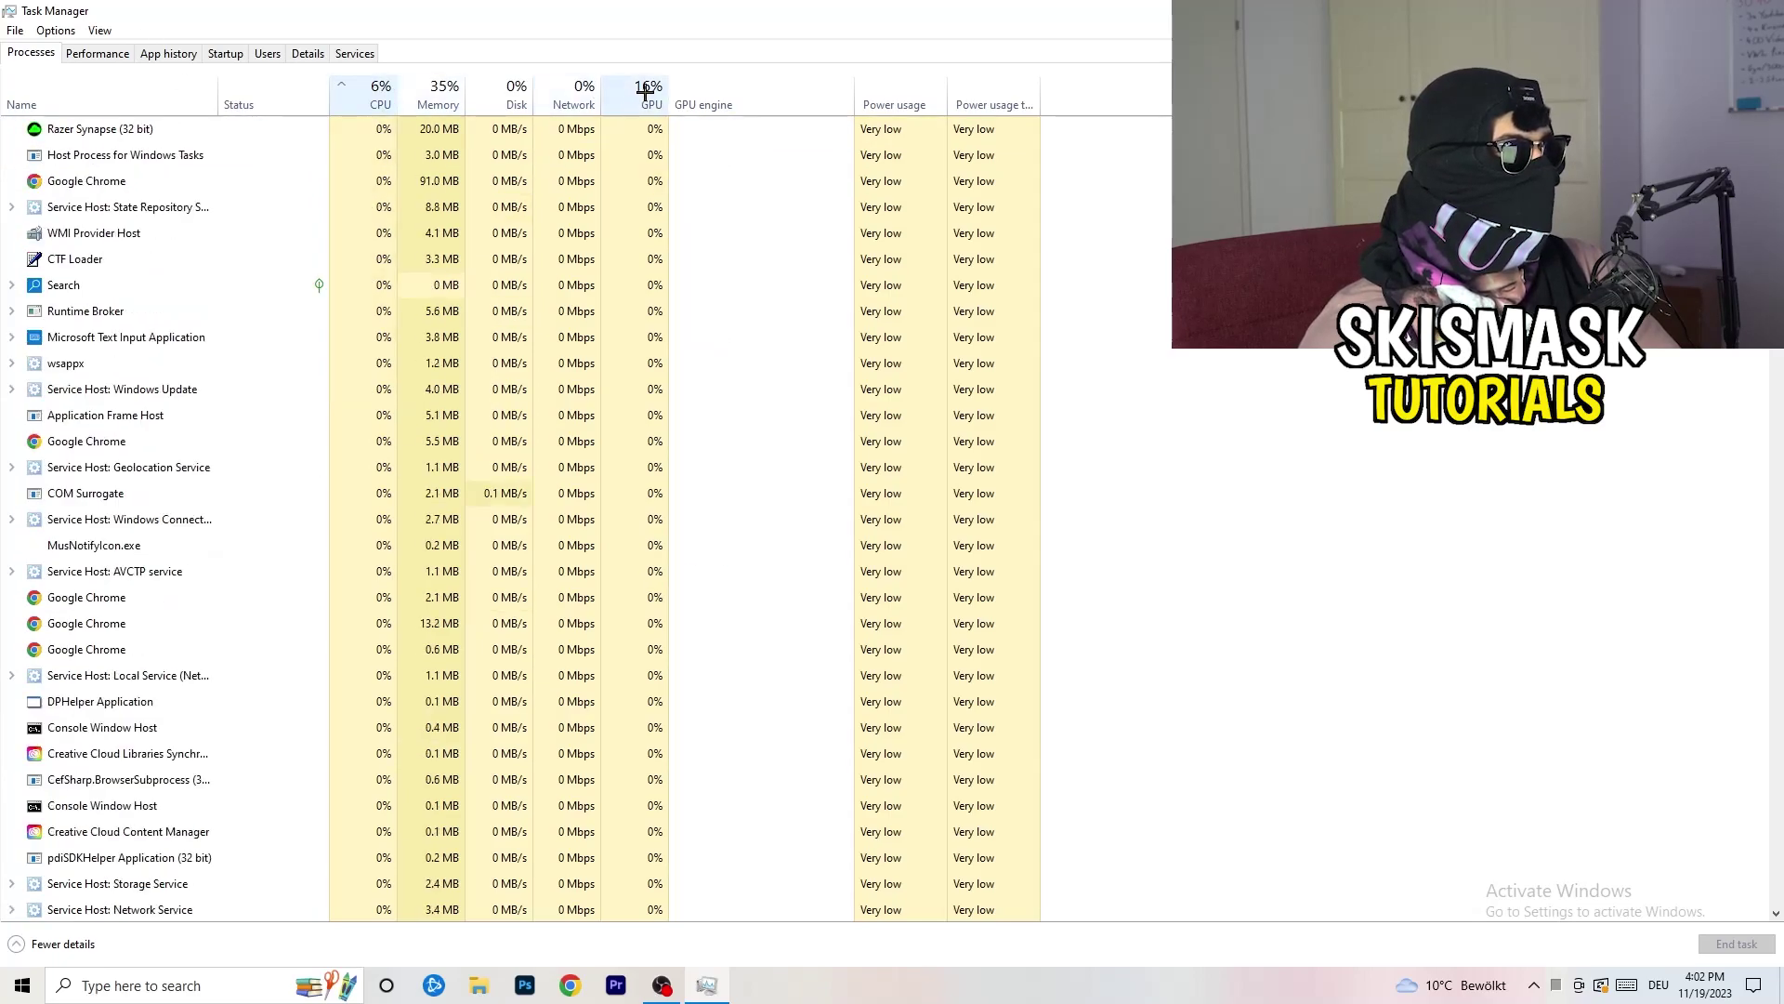
left_click(646, 91)
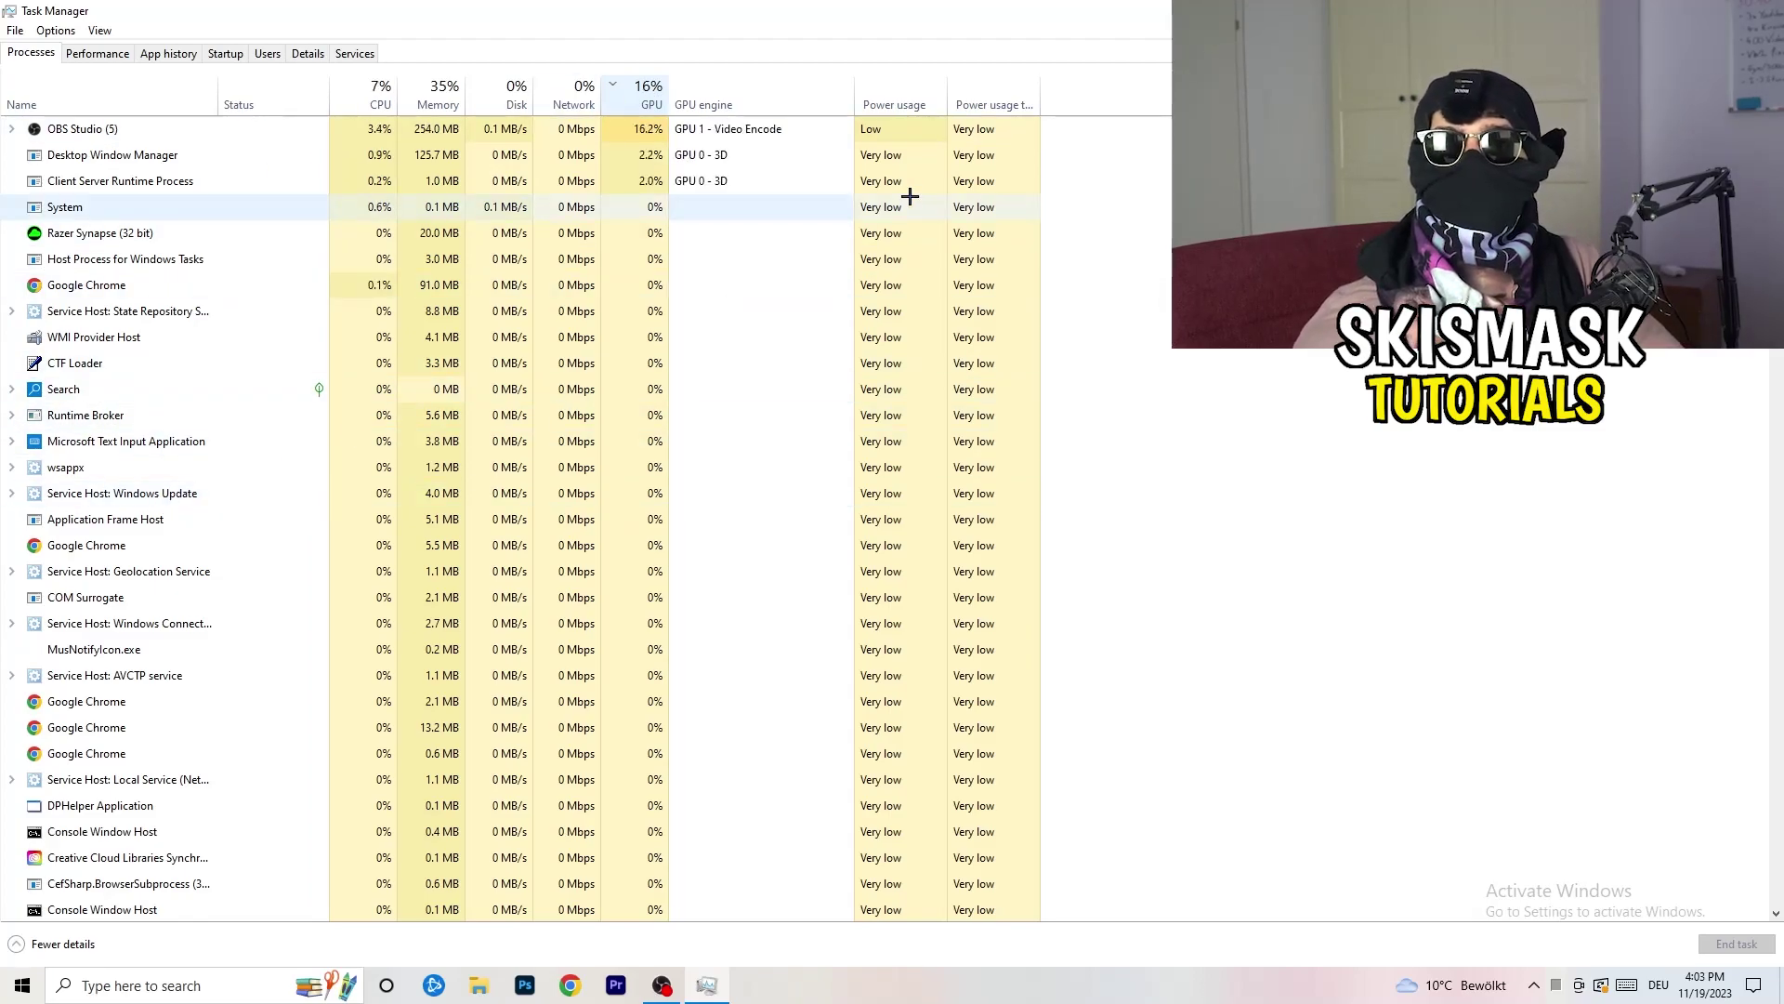
right_click(649, 133)
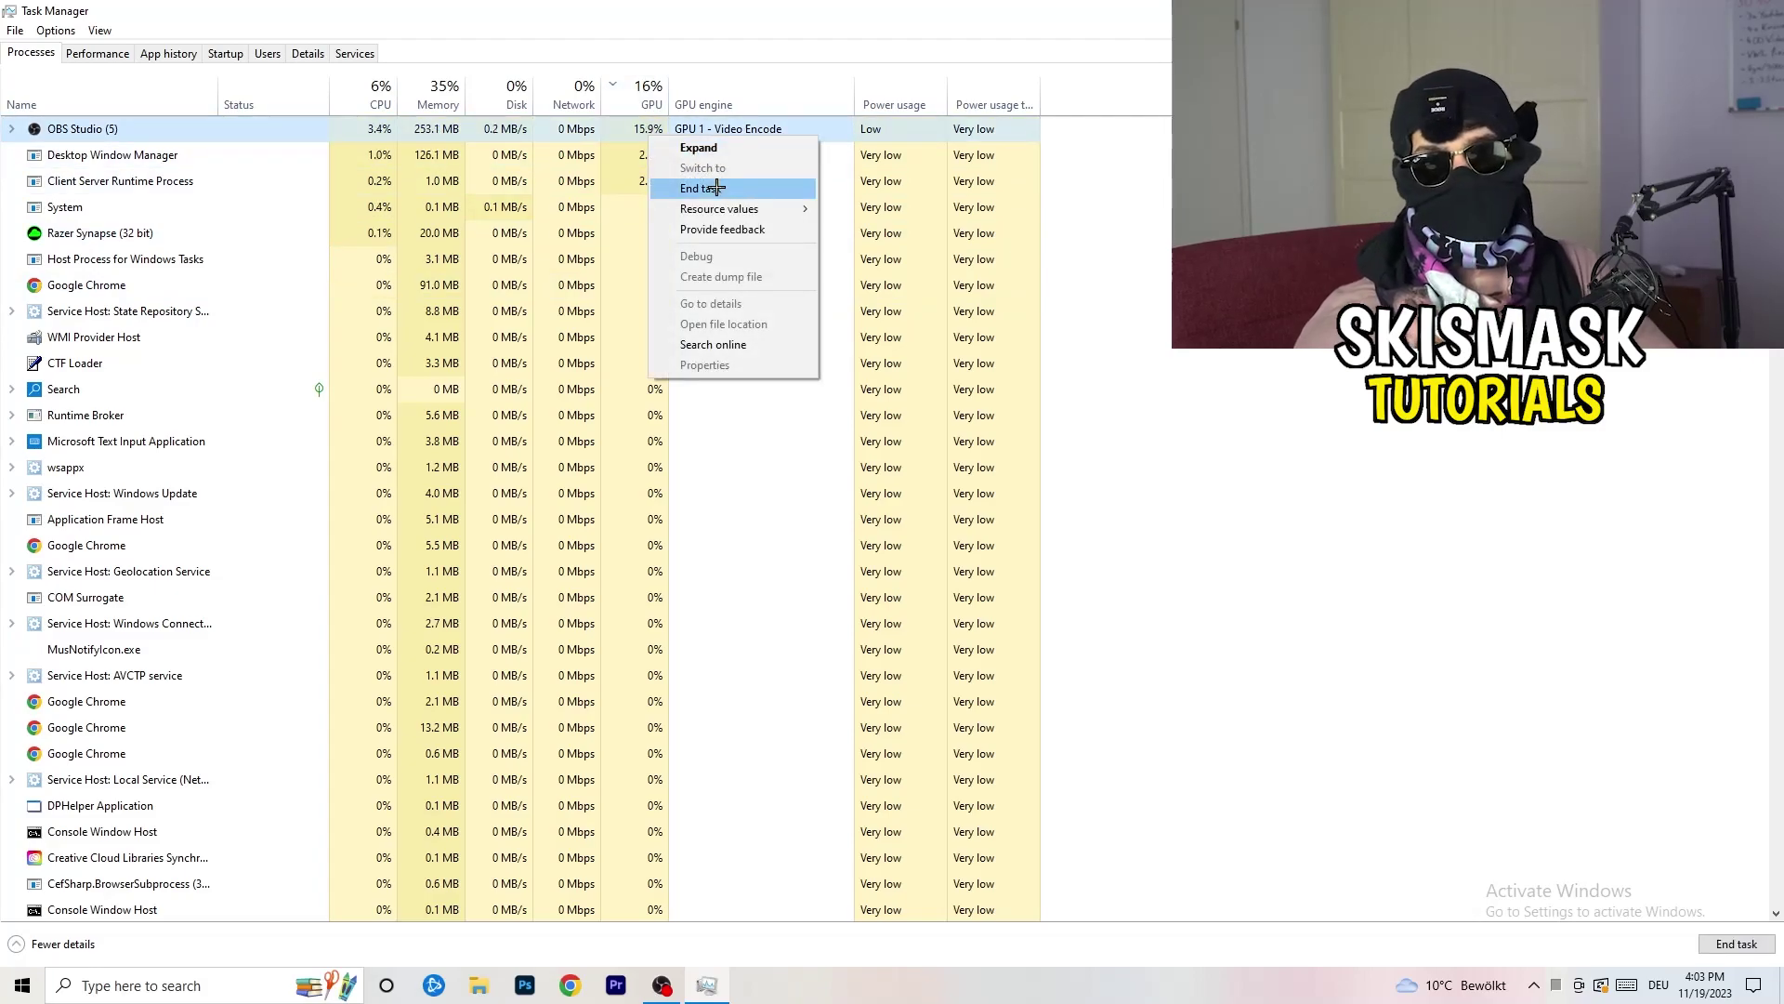
left_click(1162, 225)
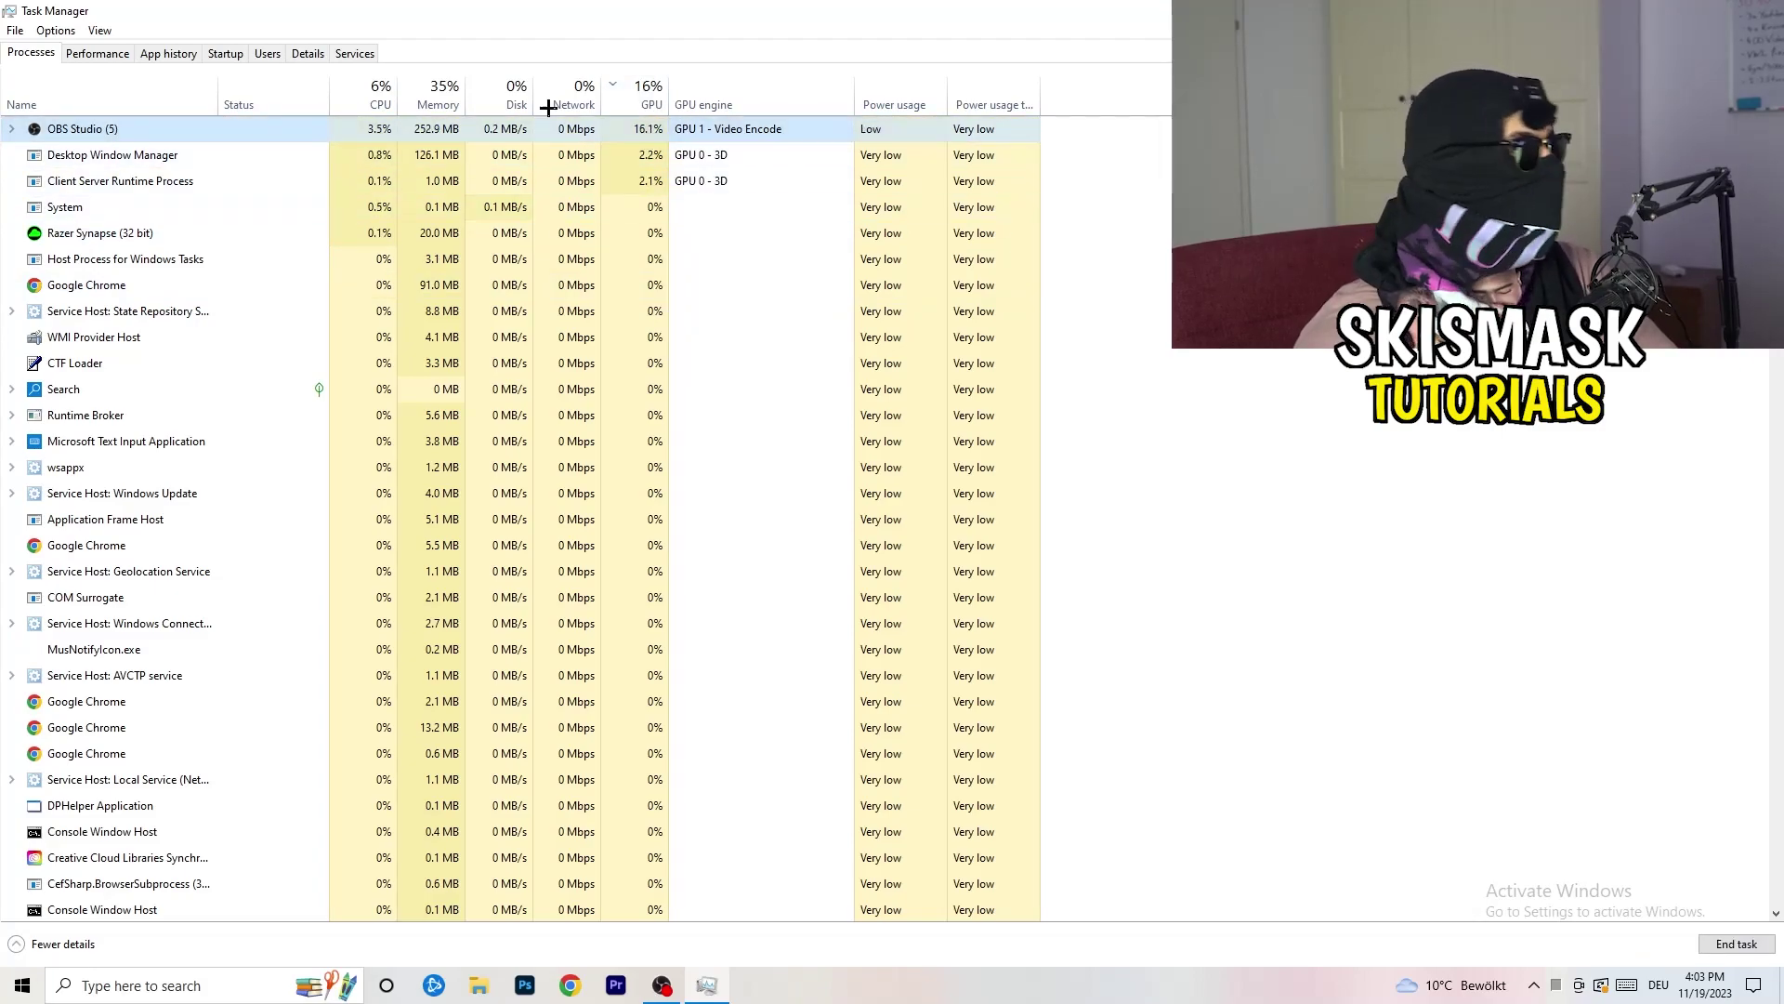
left_click(376, 94)
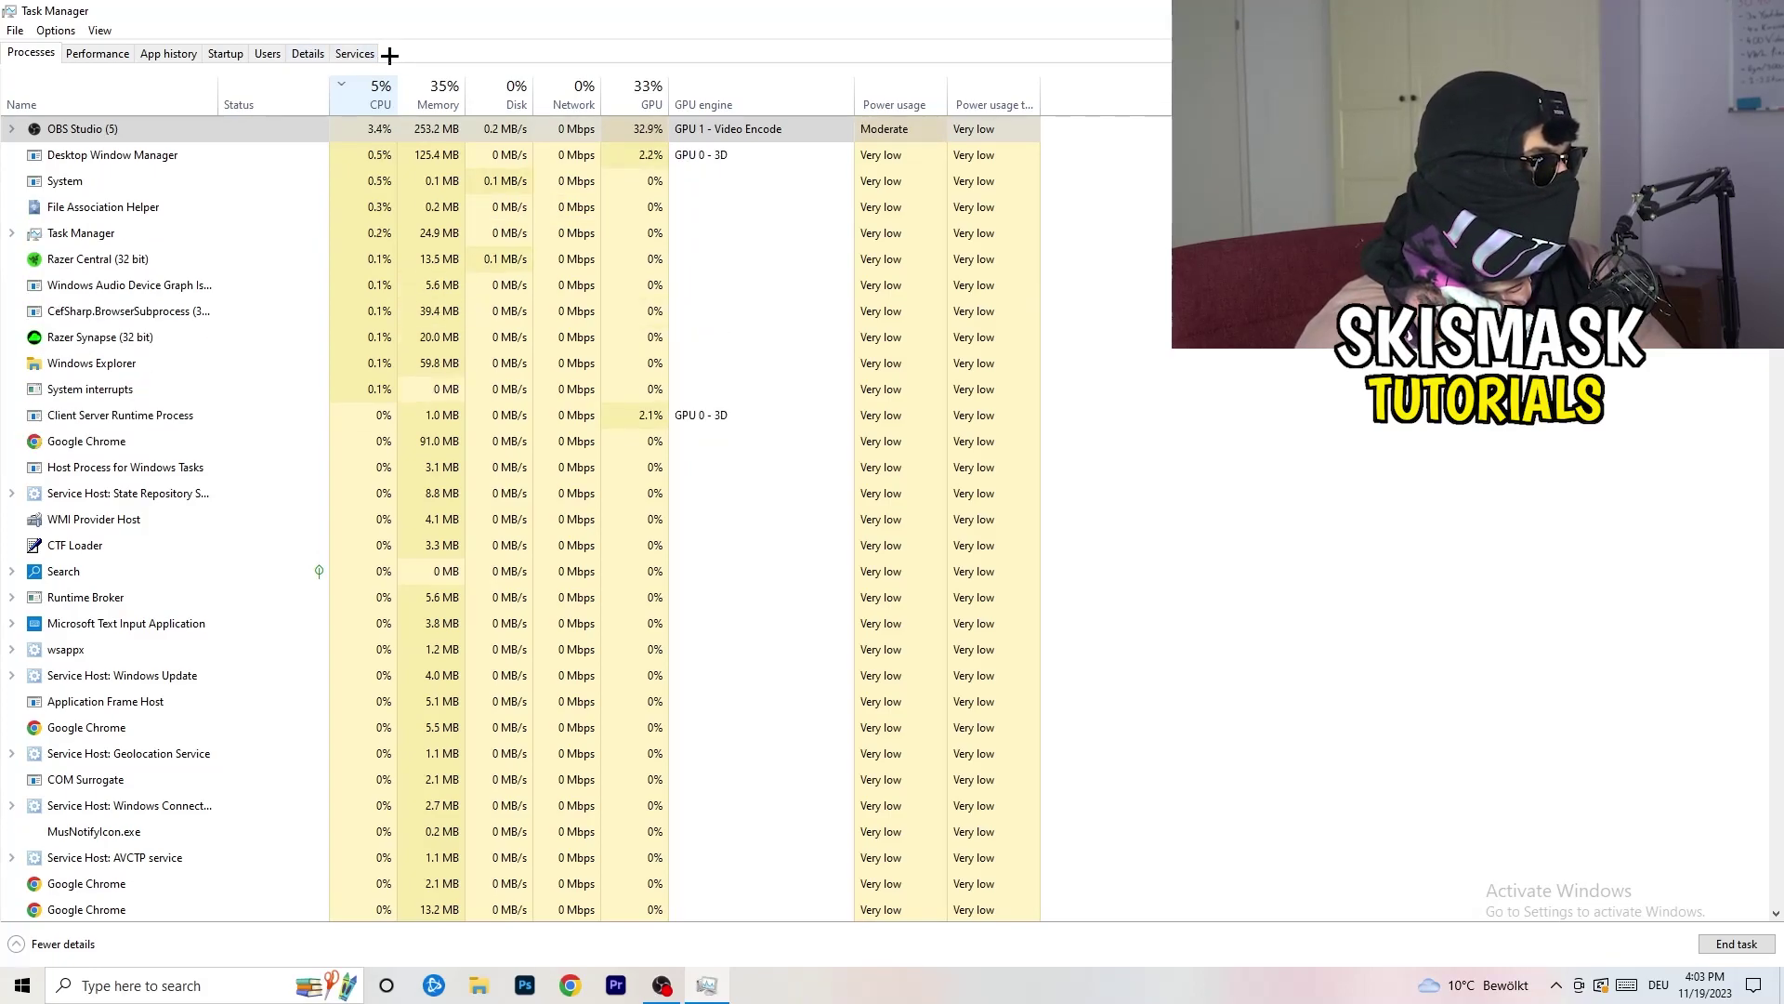
Browse the detailed process list and view the priority levels available for a Creative Cloud UI Helper process
left_click(307, 51)
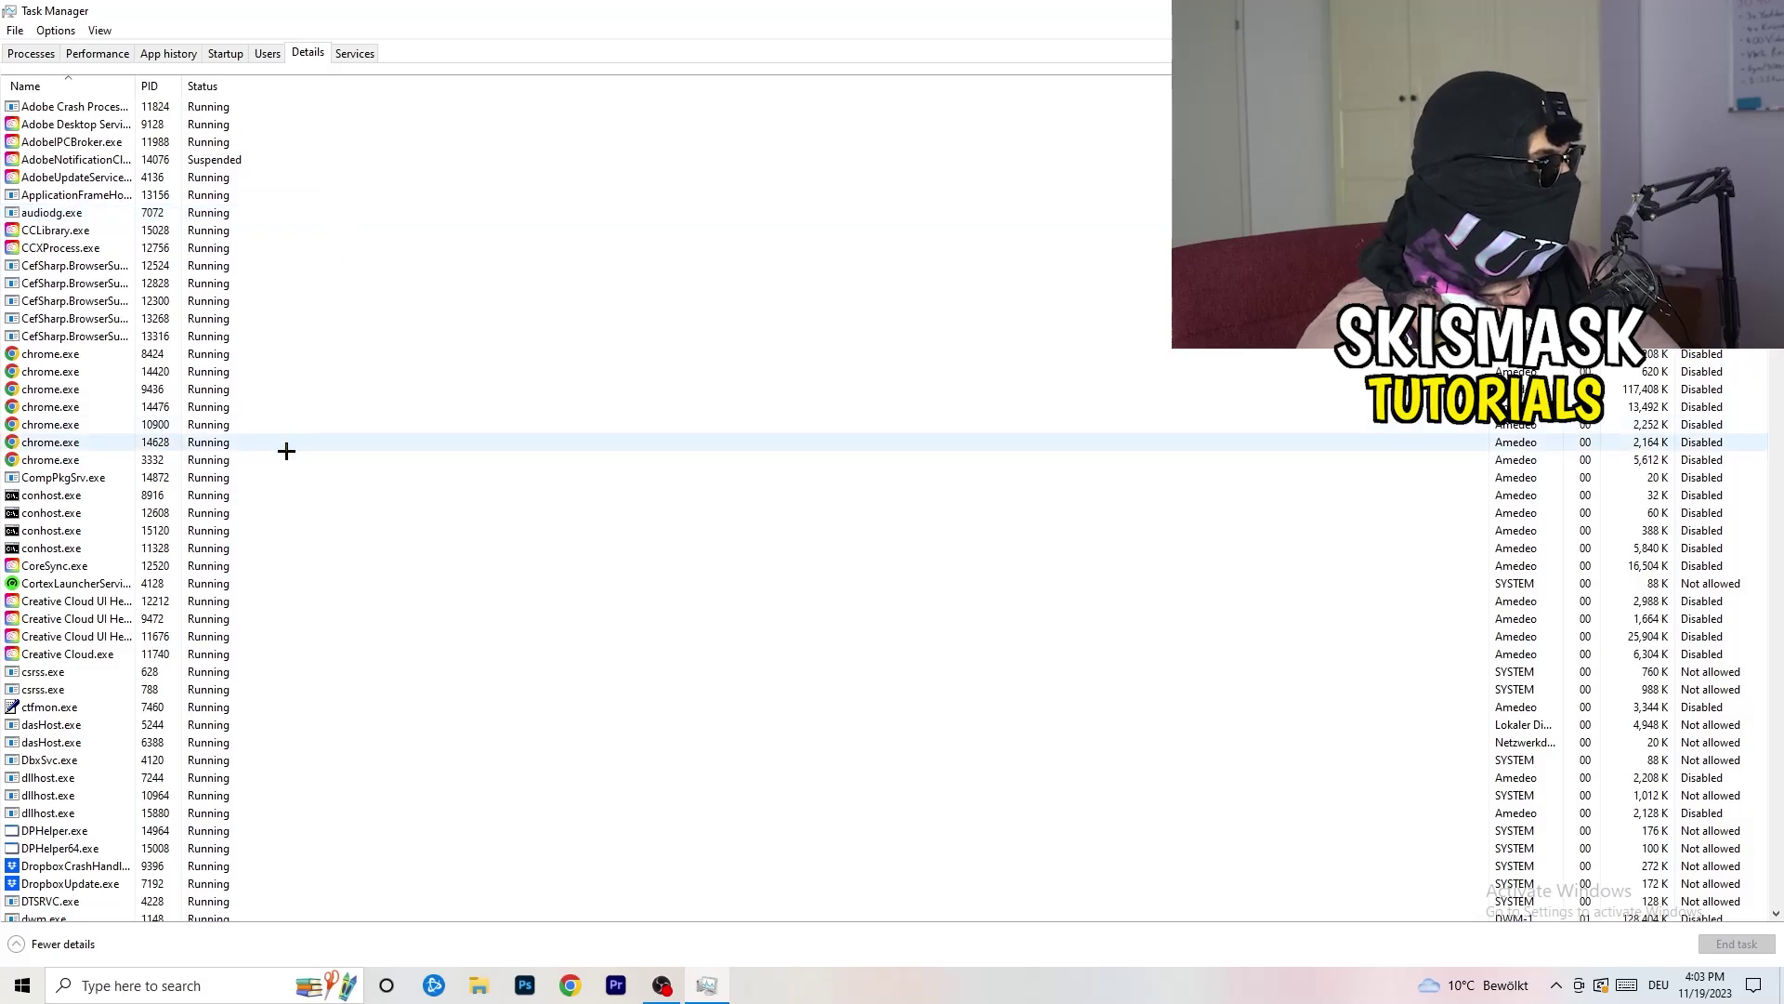
scroll(263, 482, "down", 3)
scroll(307, 397, "up", 3)
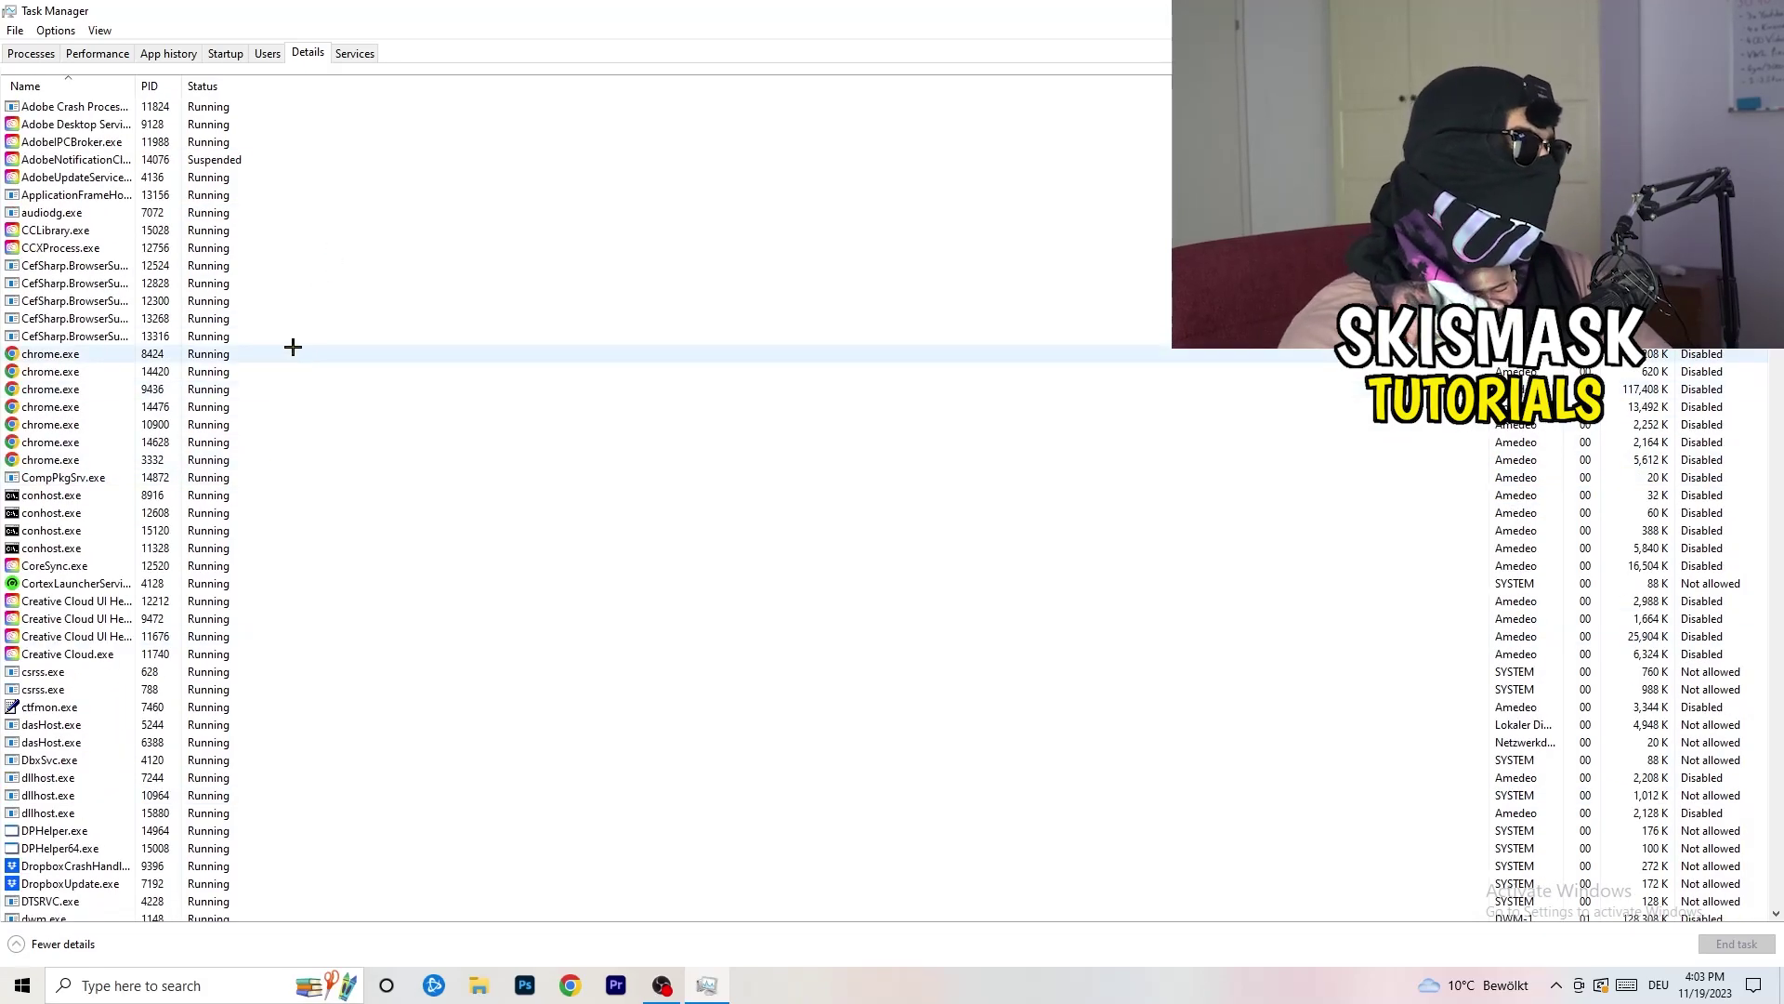
scroll(104, 512, "down", 3)
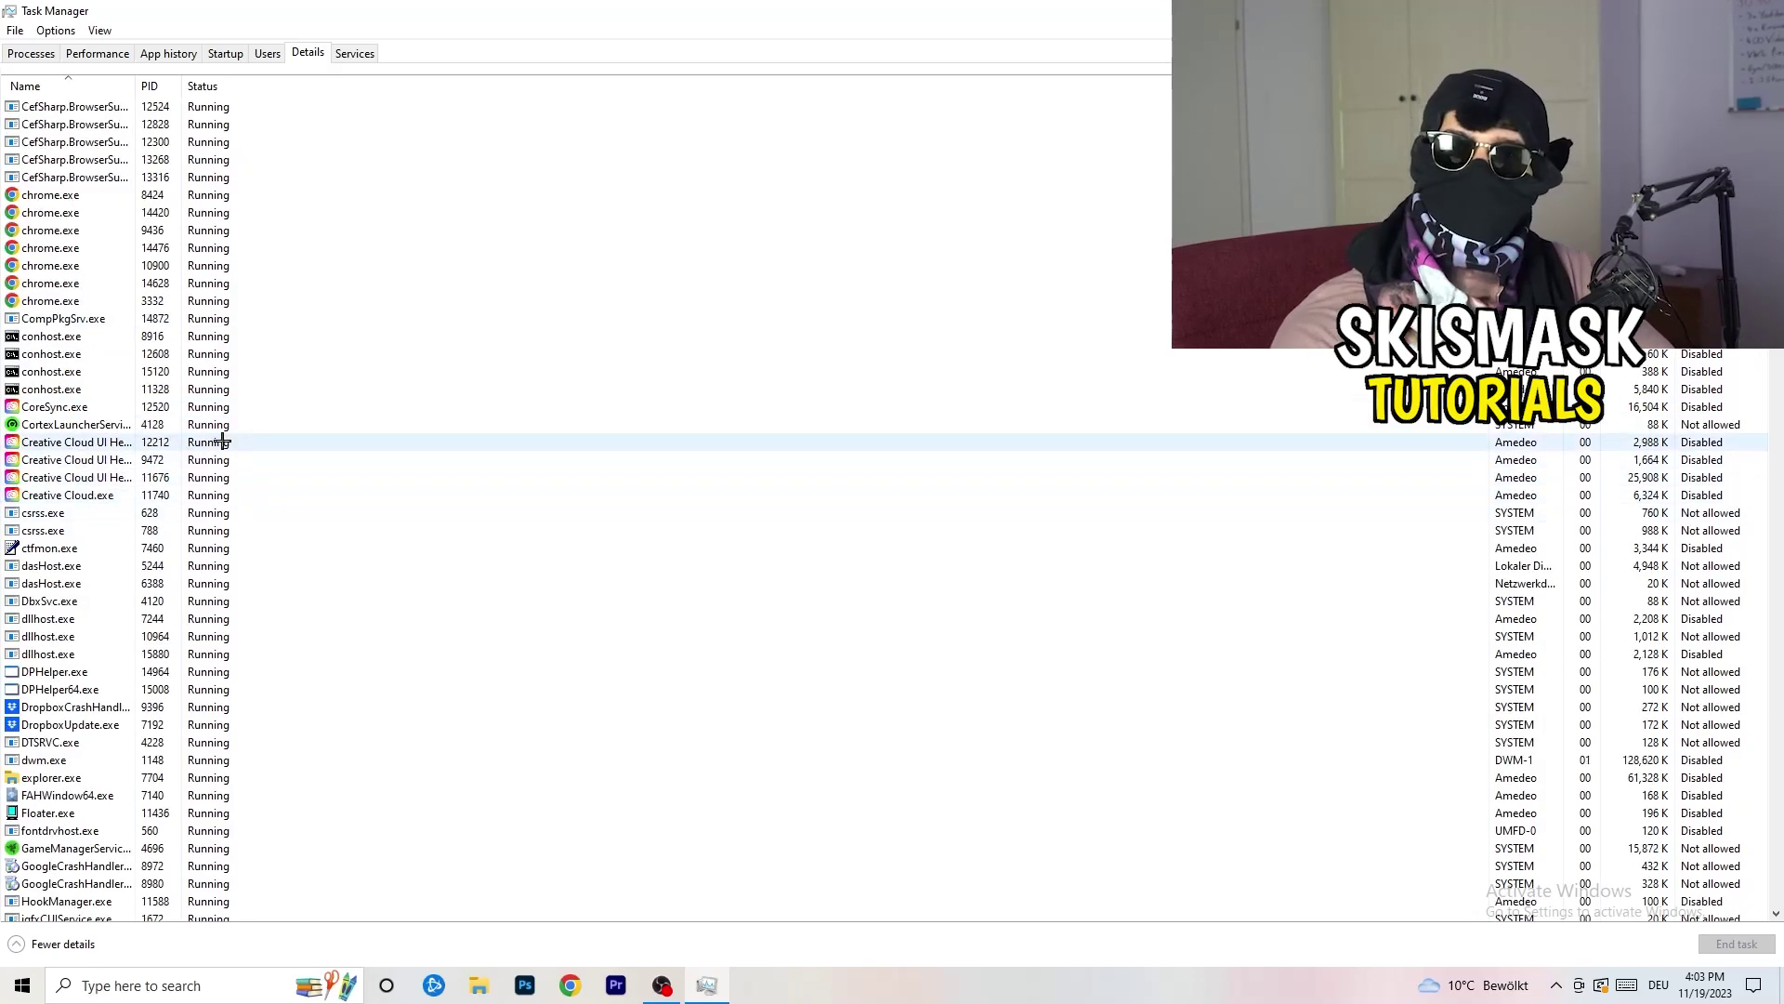
right_click(74, 477)
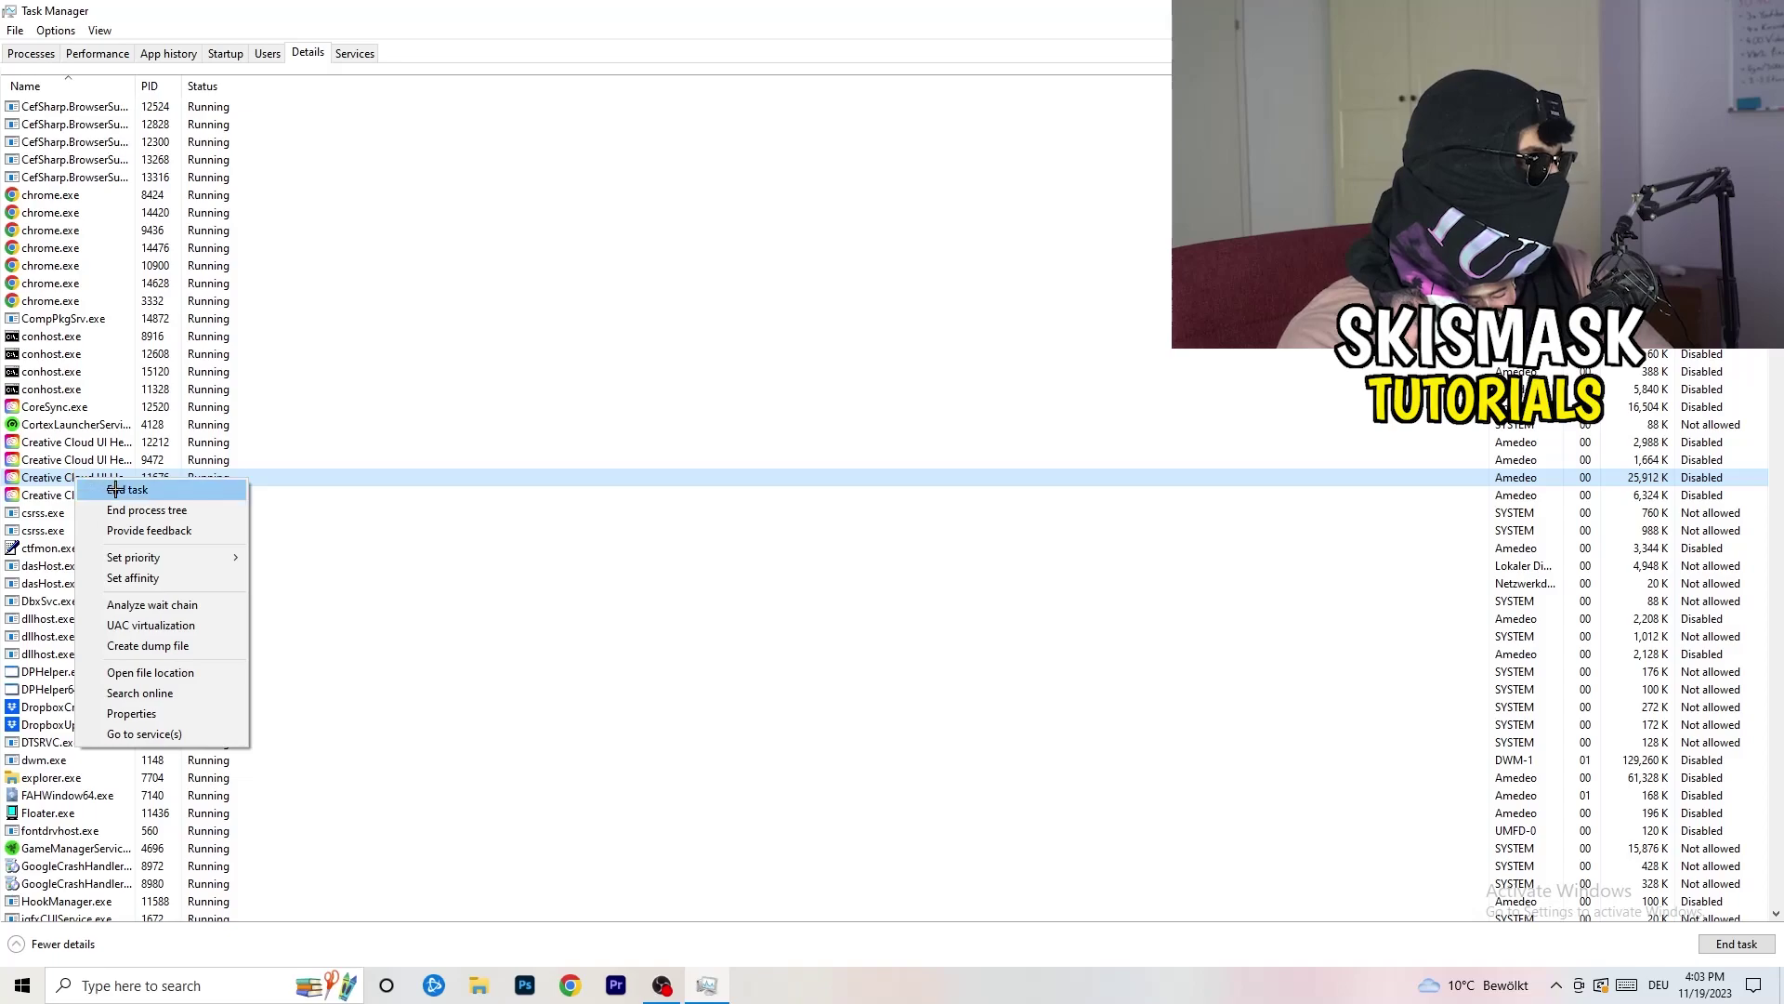
mouse_move(148, 557)
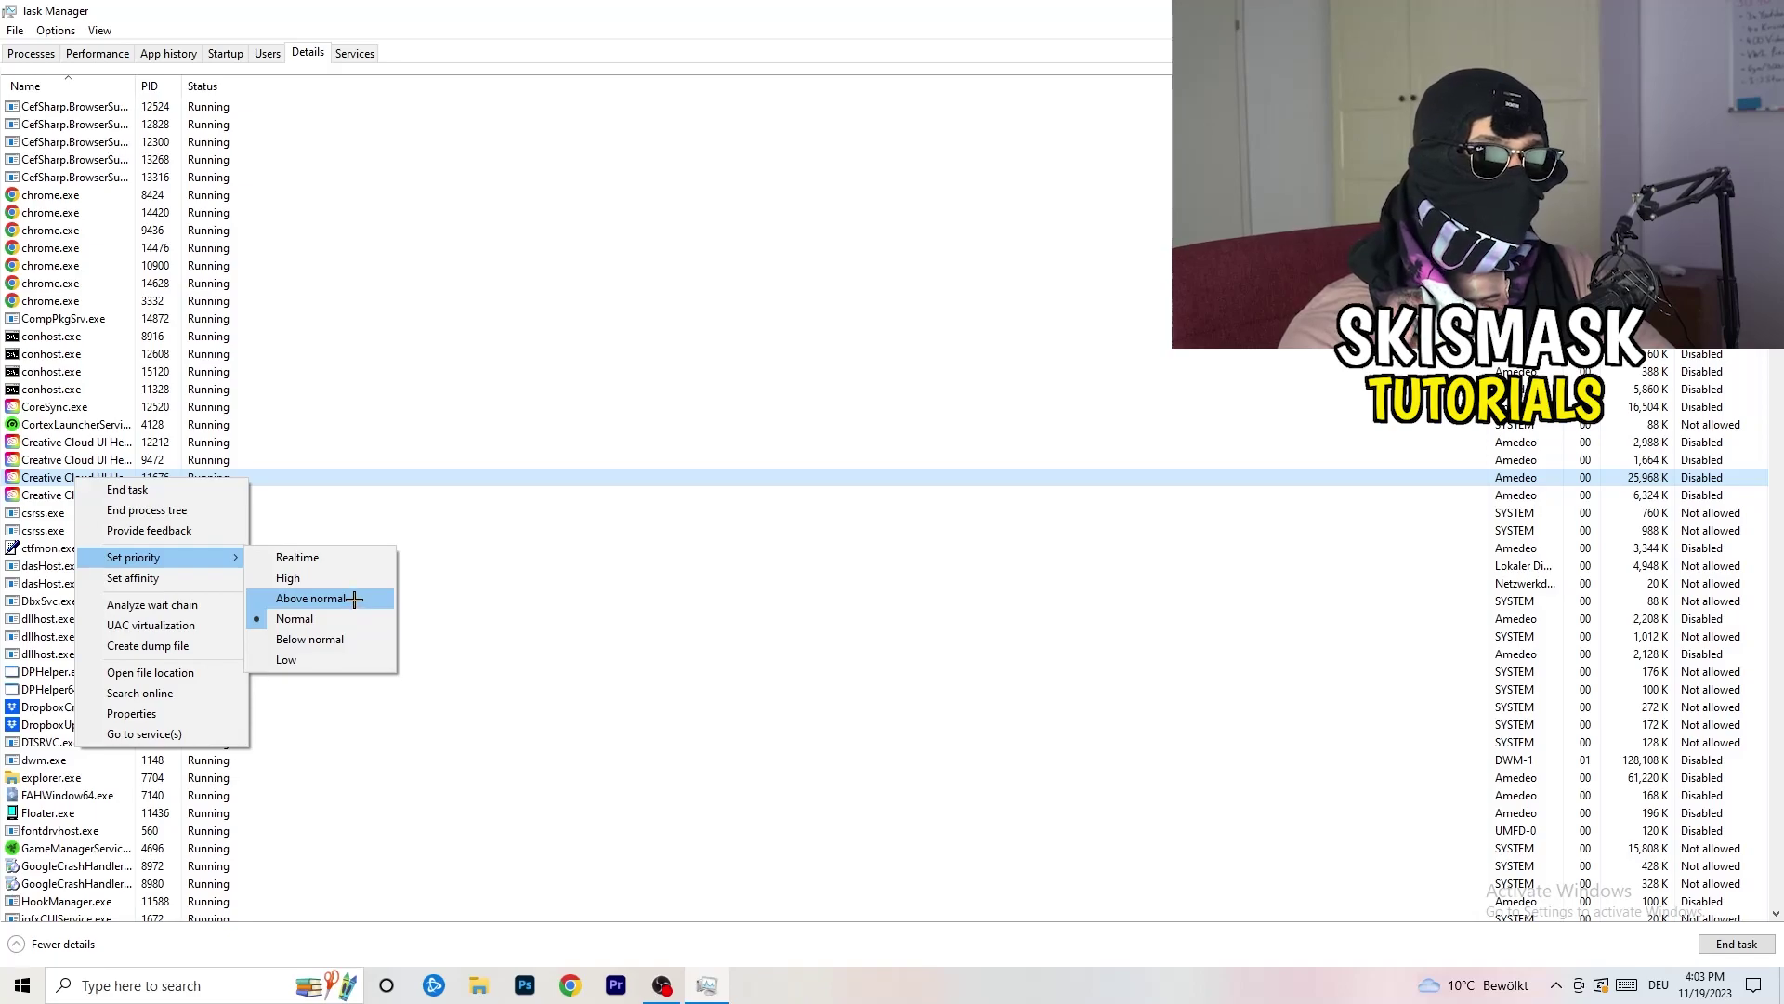
Review the startup apps and the actions available for DT_Startup without changing it, and close Task Manager
left_click(245, 58)
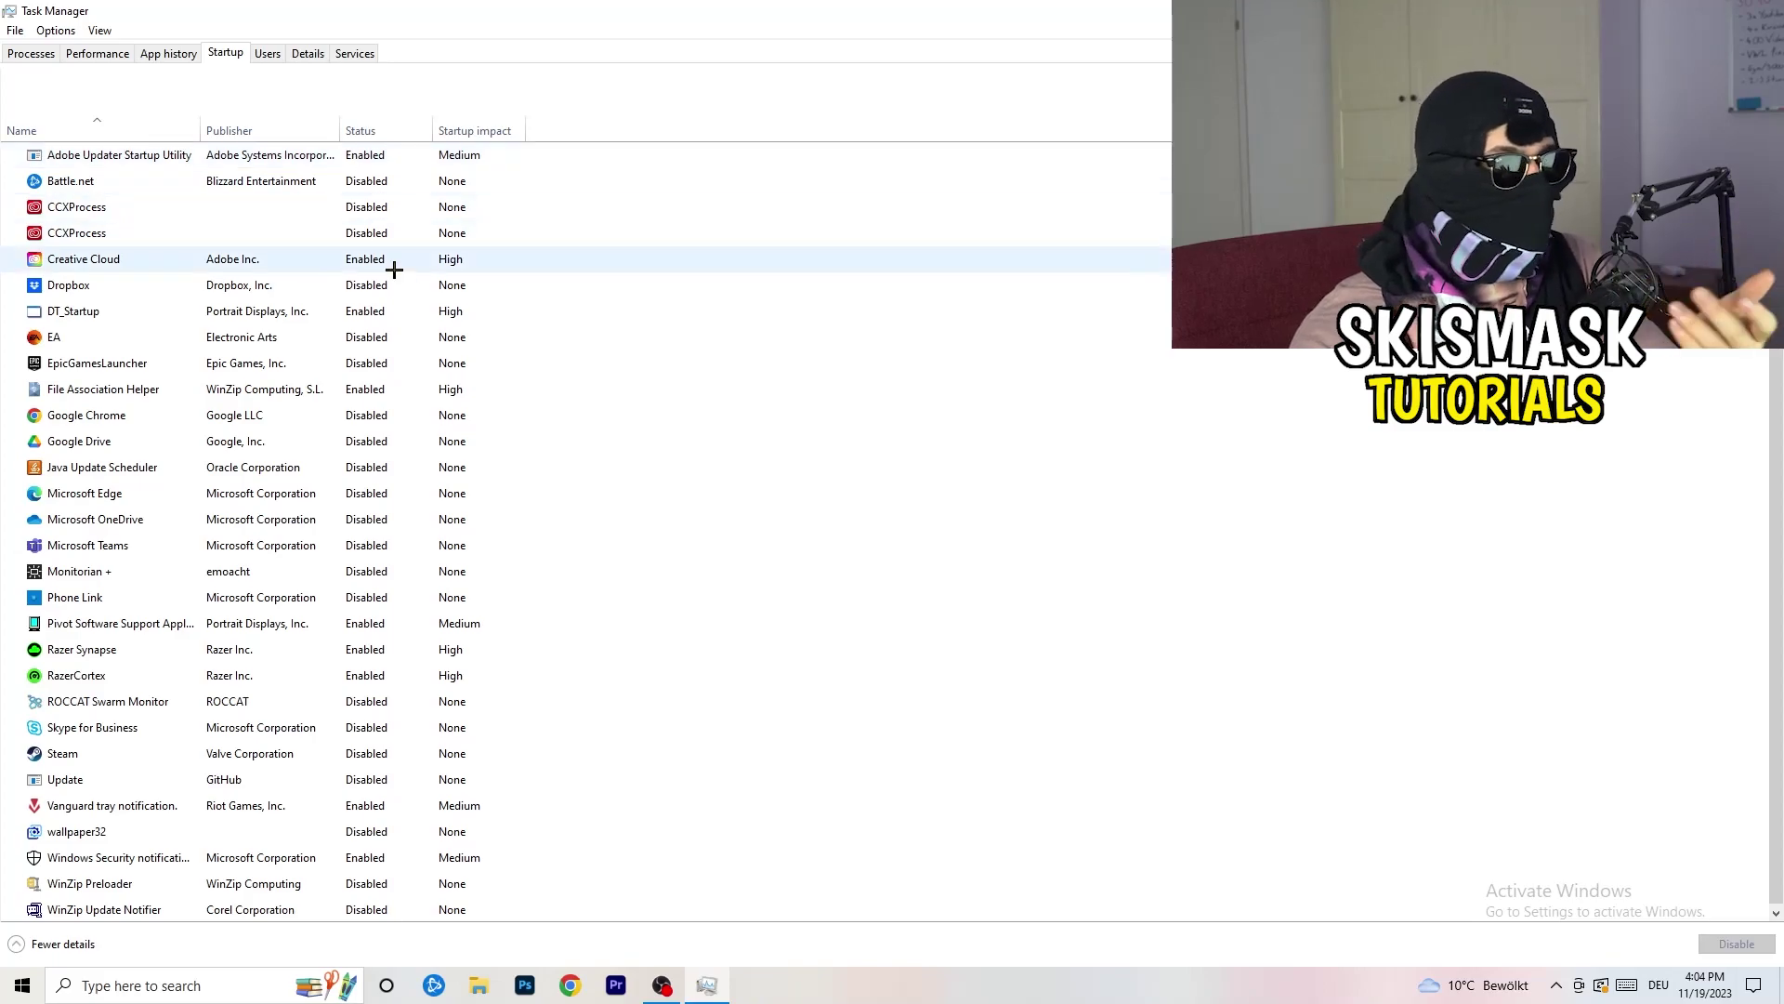
right_click(406, 309)
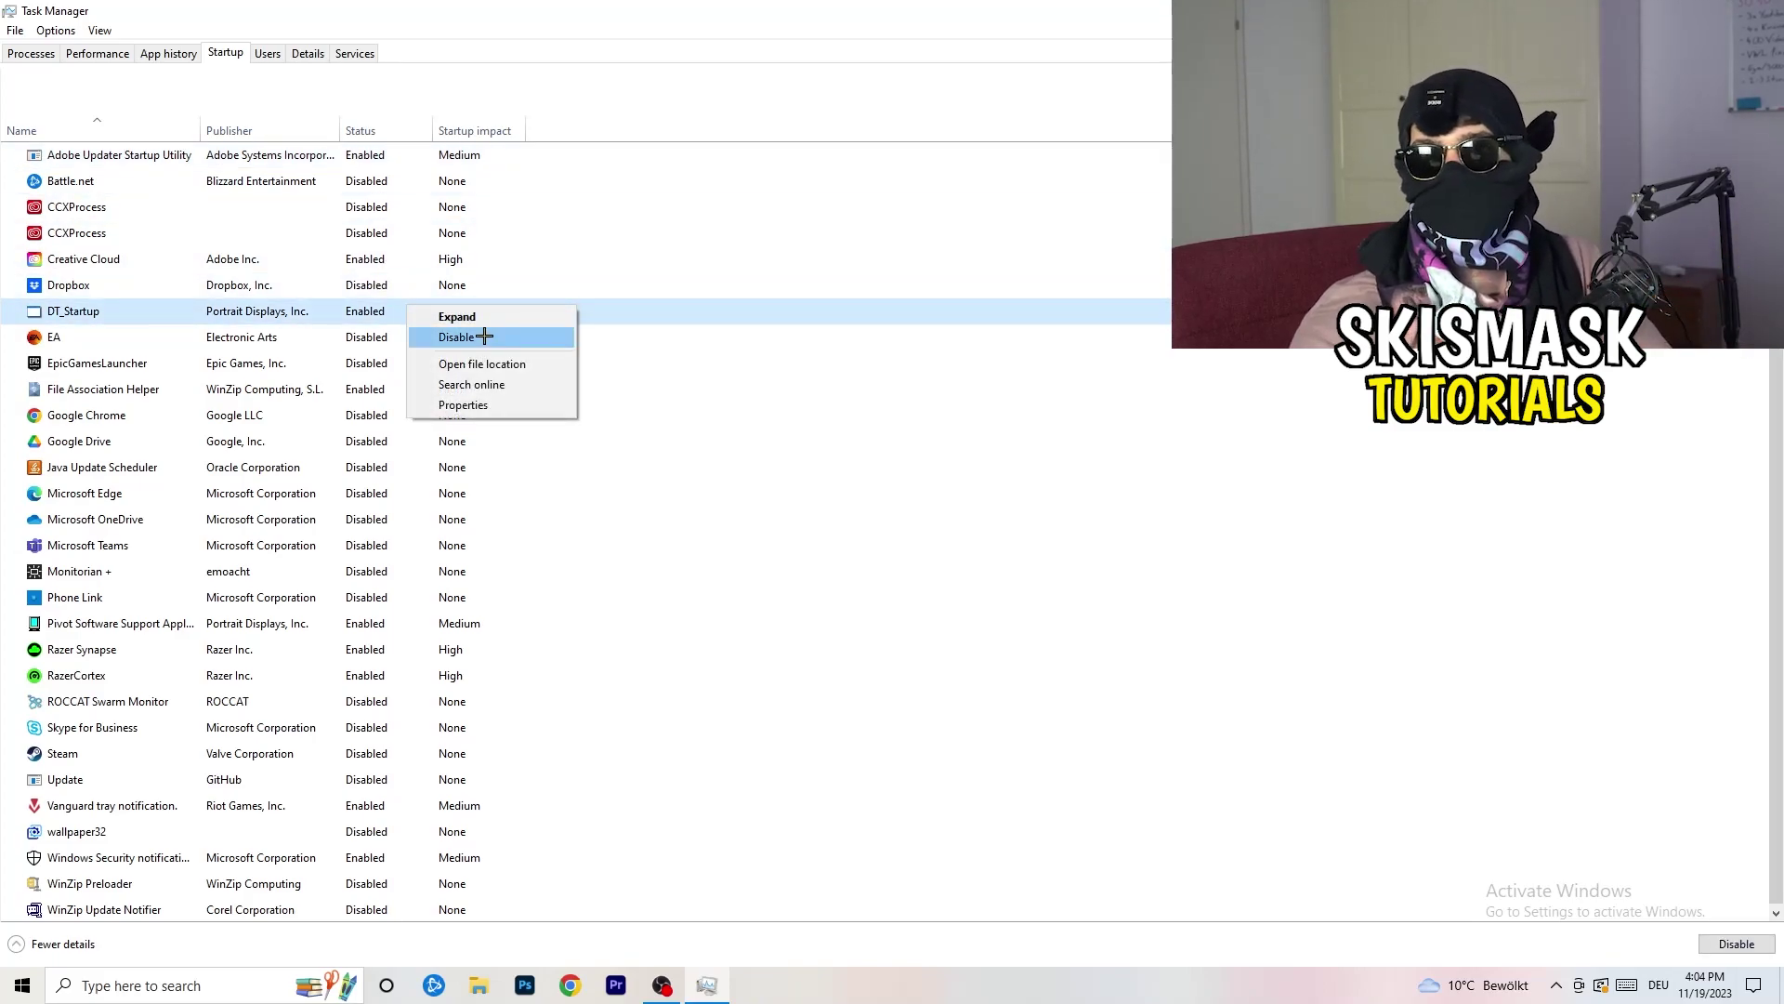
key("Escape")
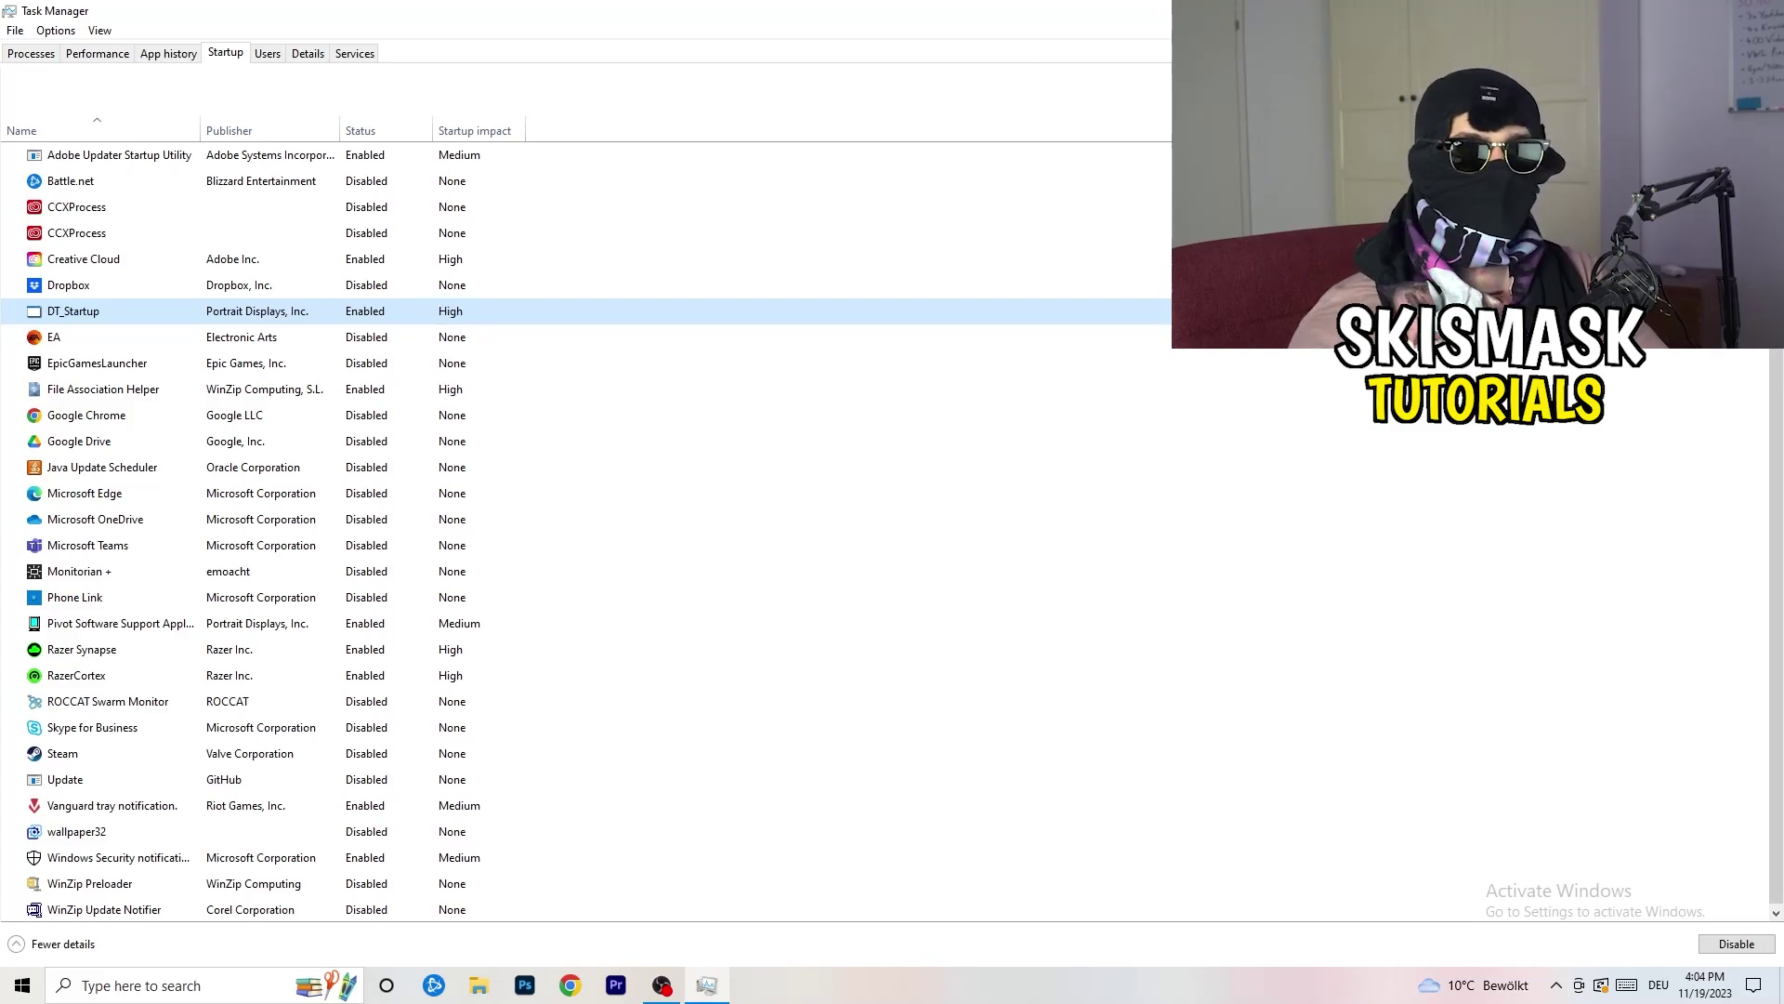
key("alt+F4")
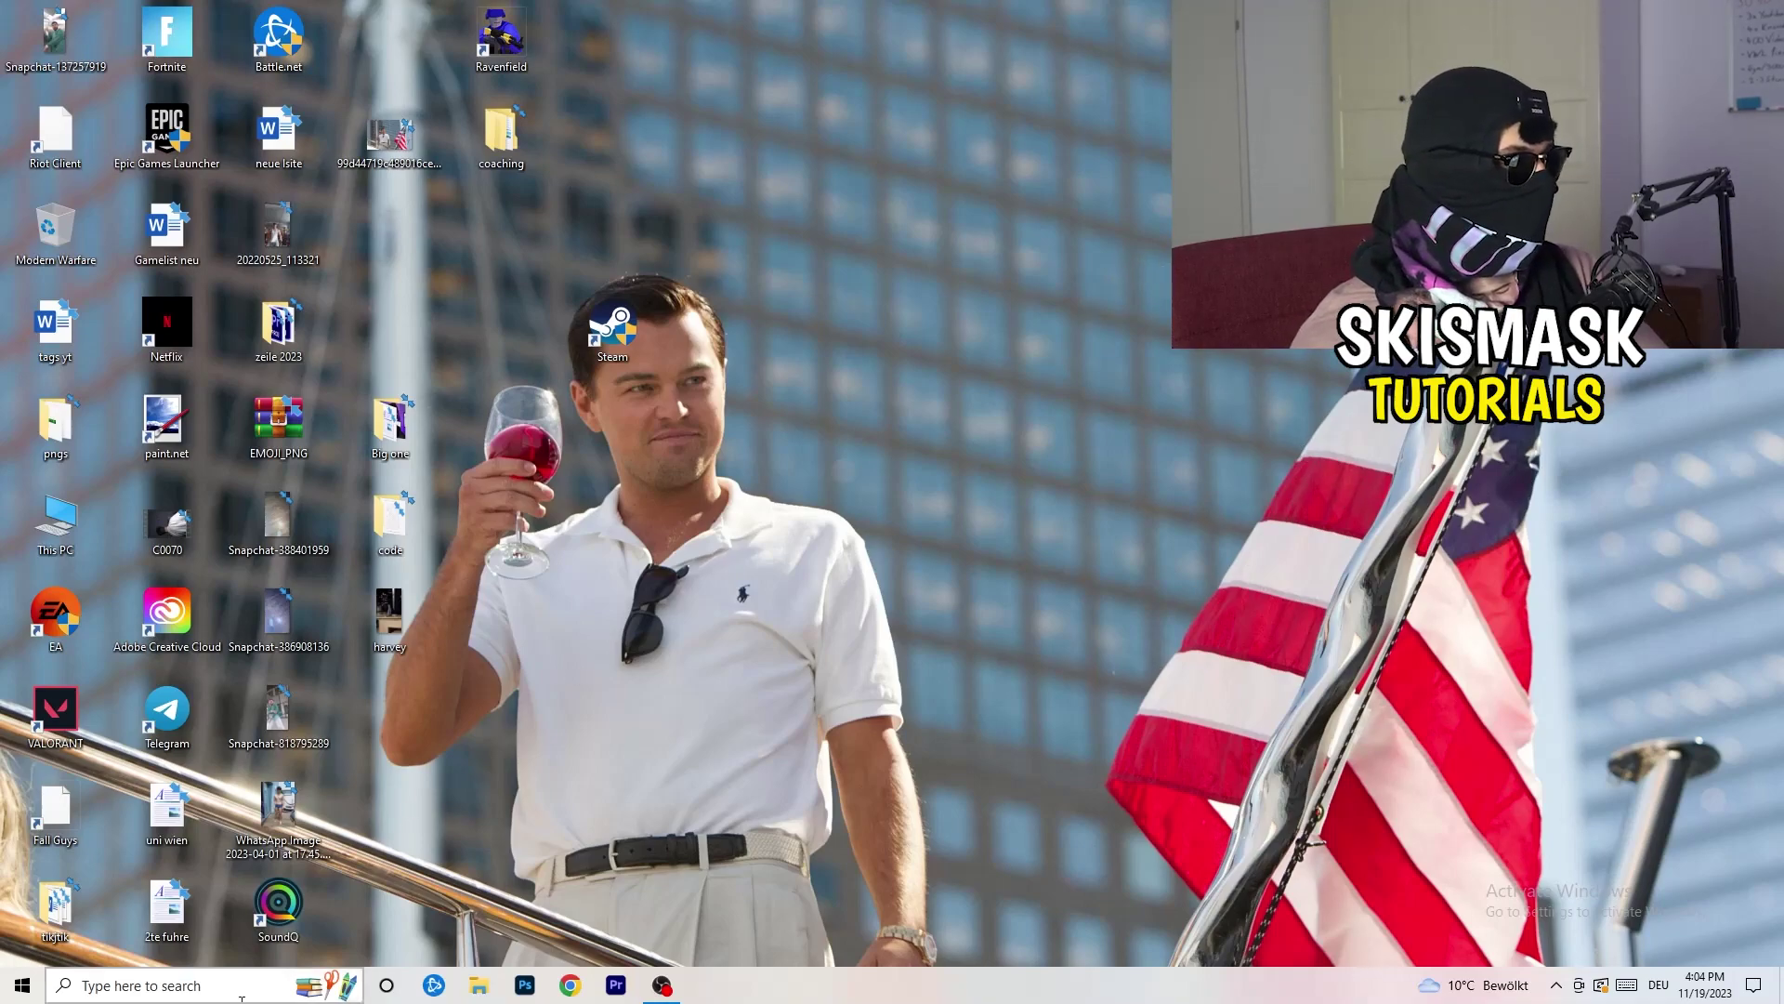
Open the Windows display settings and review the scaling, resolution and multiple-display options without changing them
left_click(15, 991)
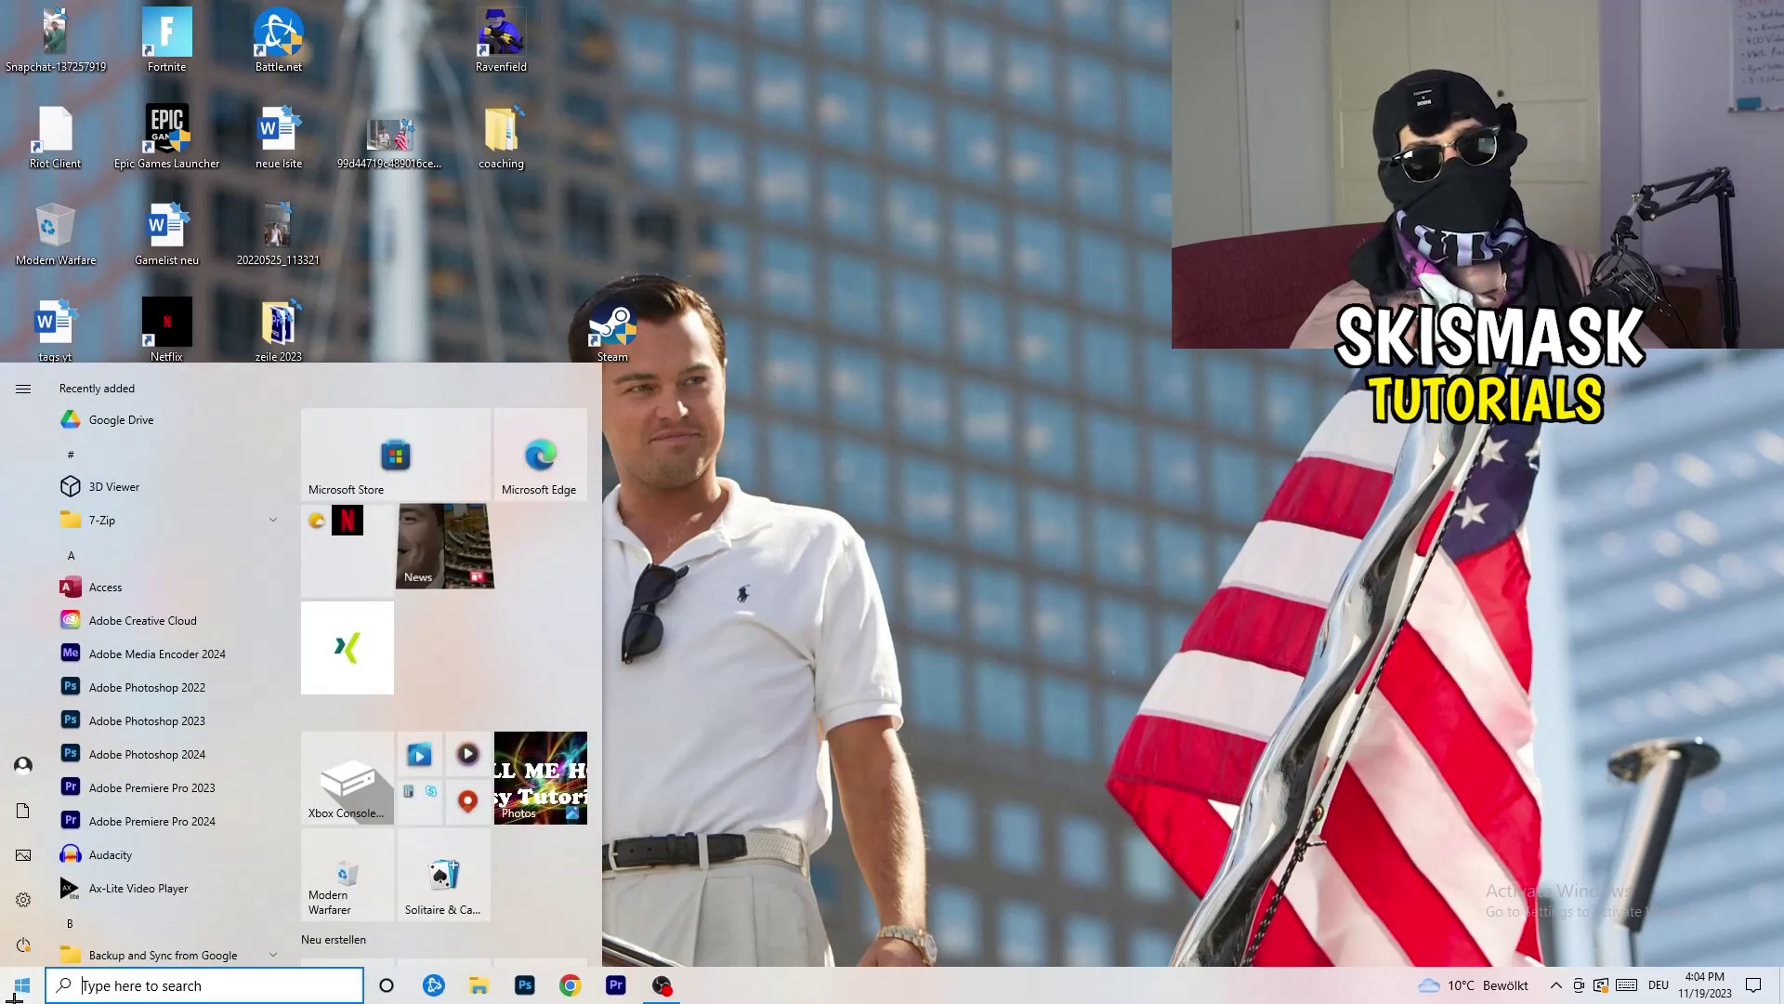
left_click(19, 909)
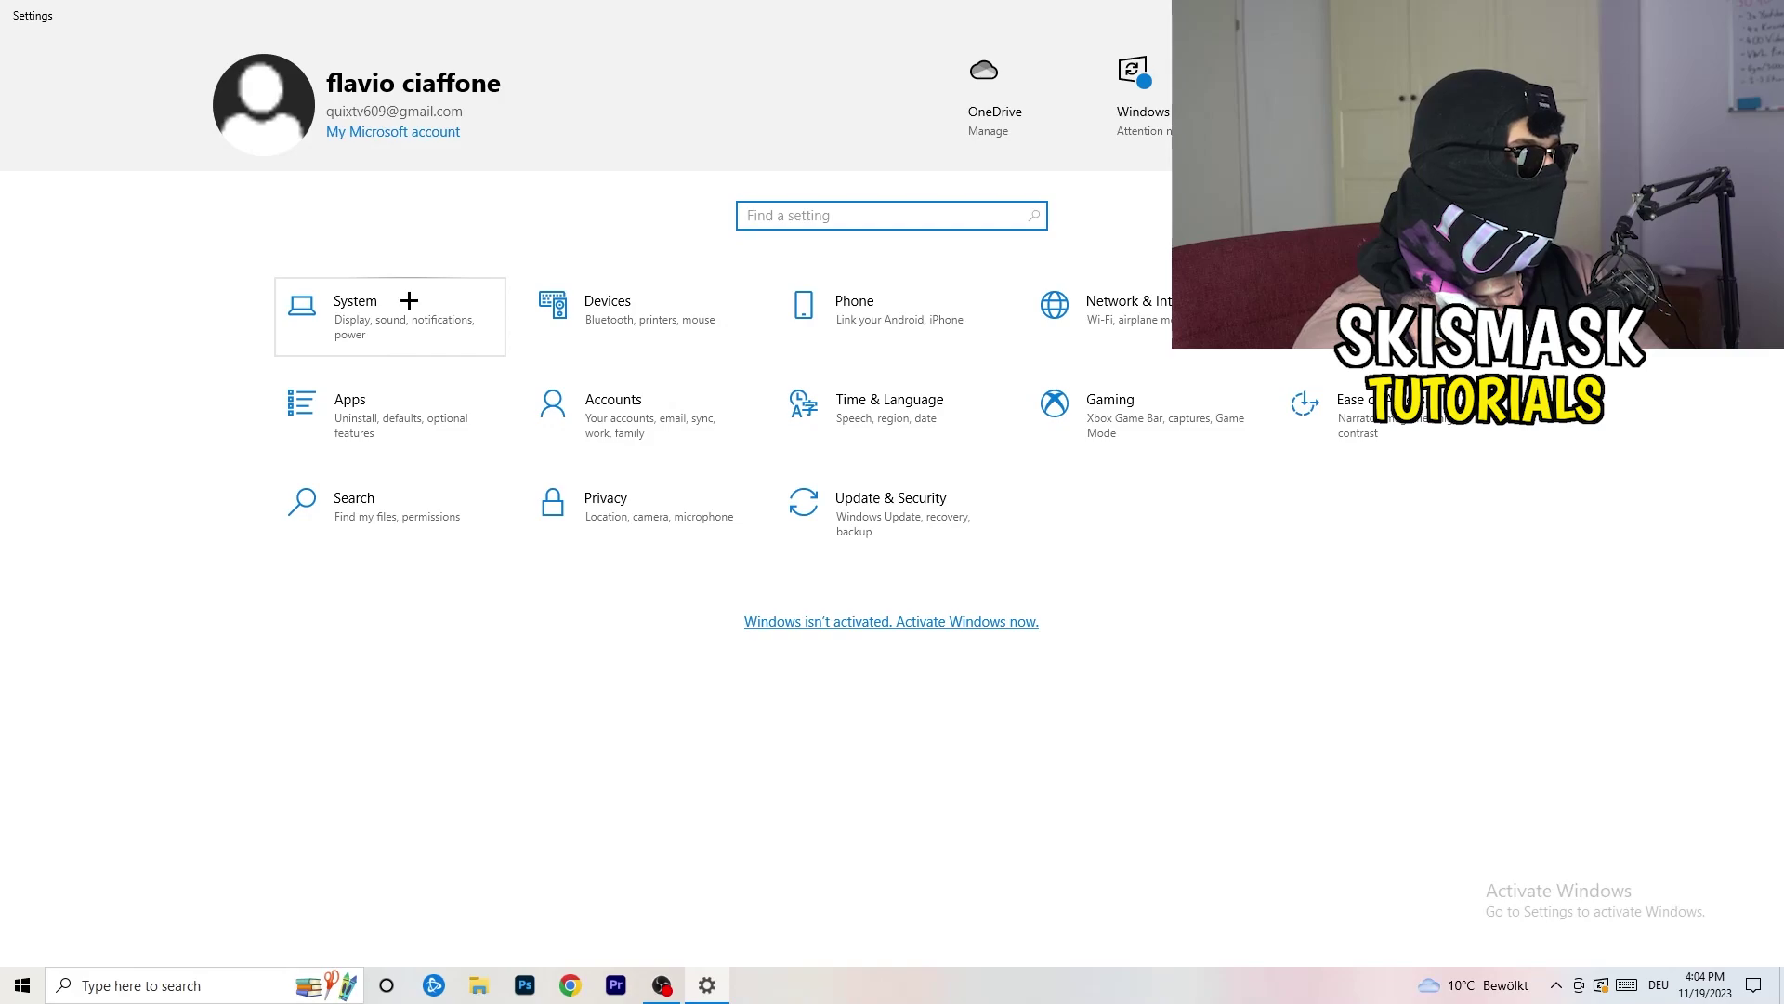
left_click(420, 300)
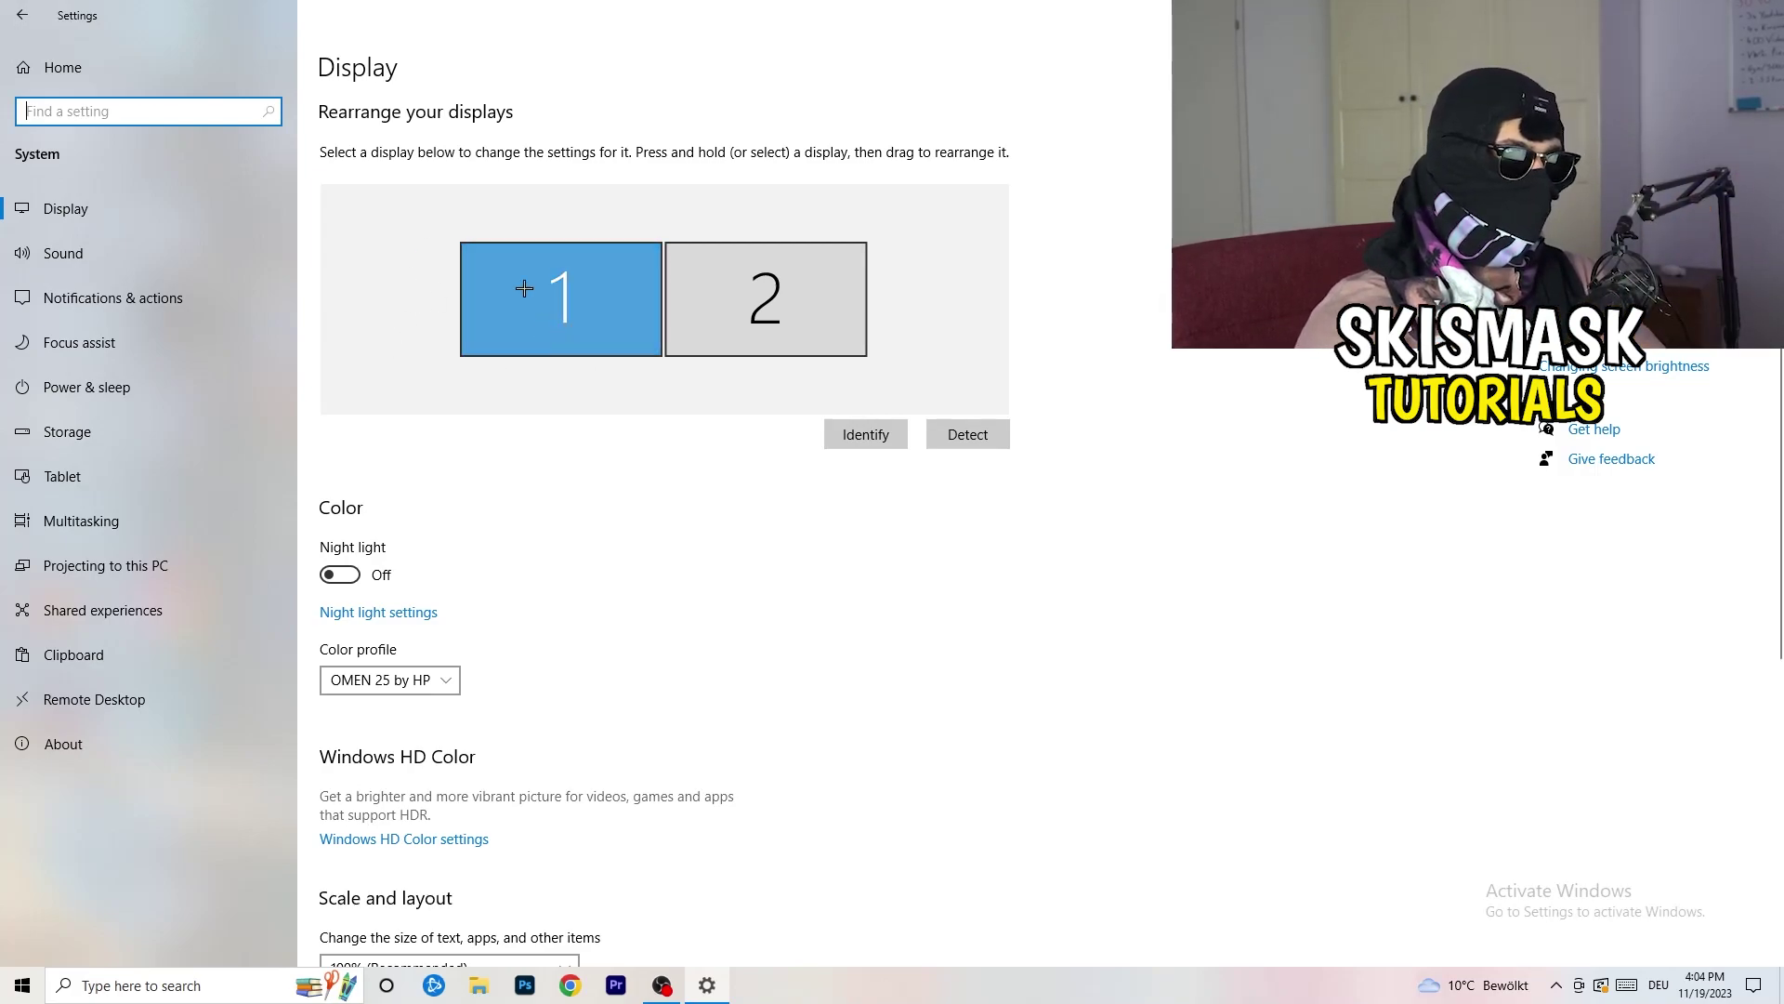
scroll(648, 338, "down", 5)
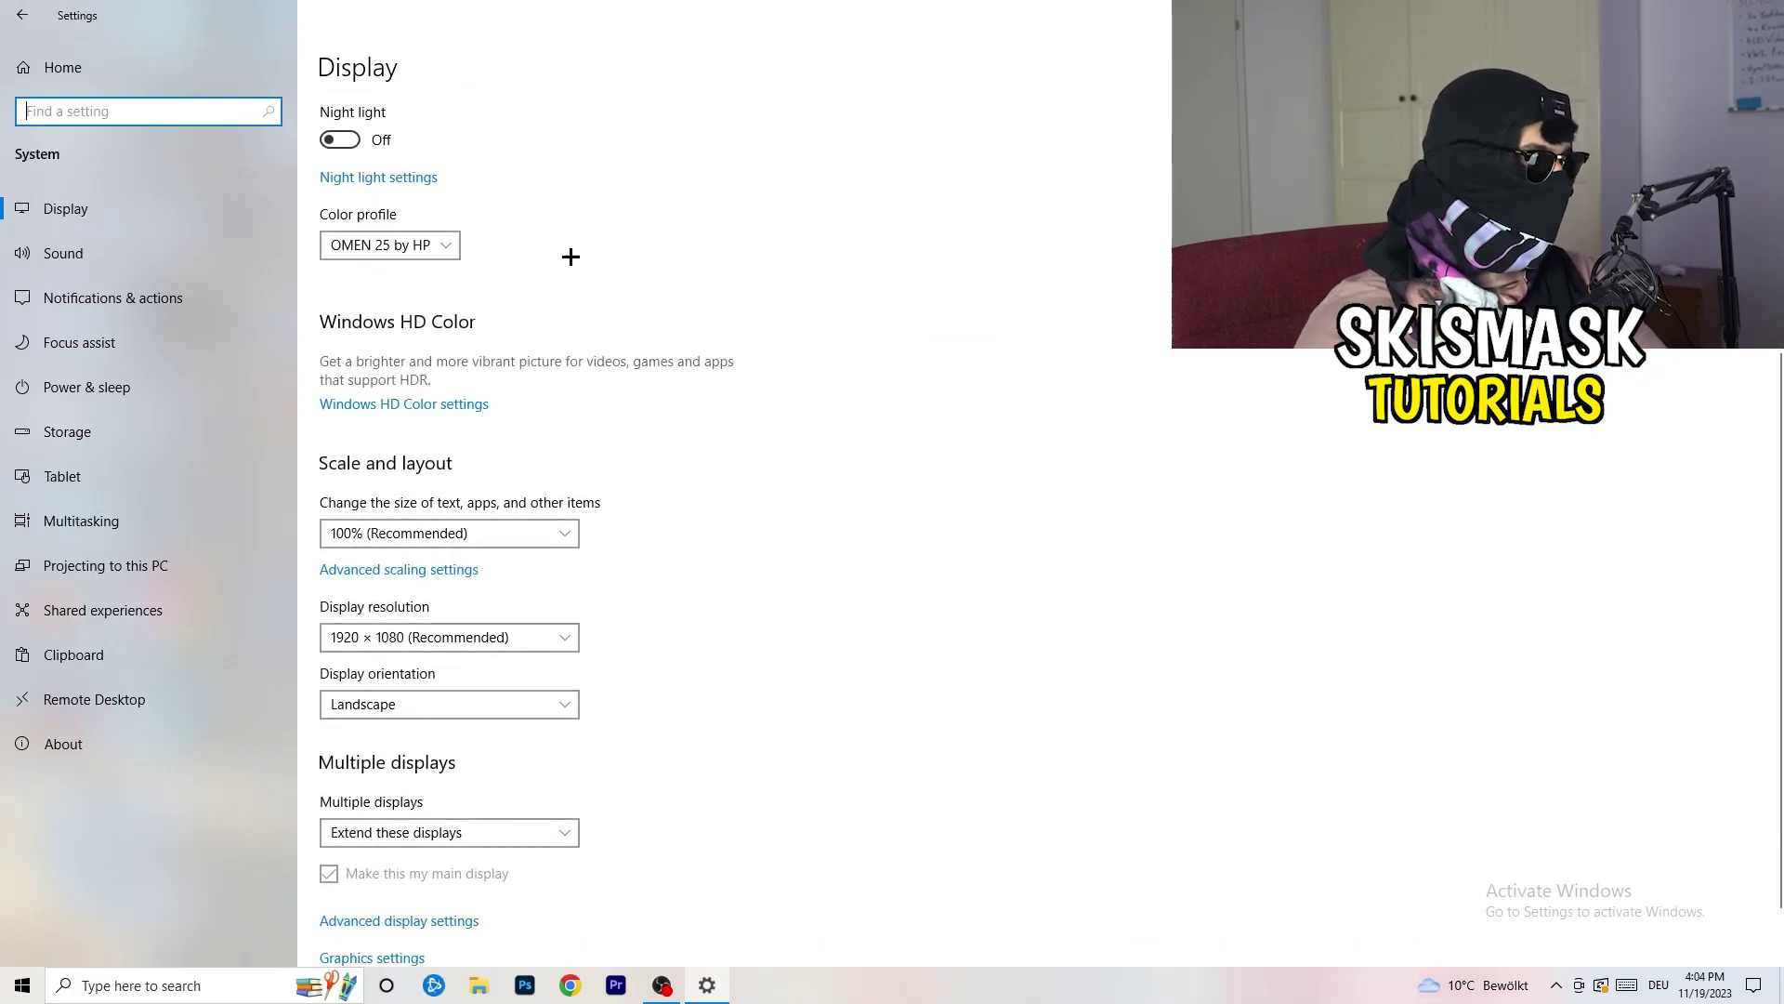
left_click(506, 534)
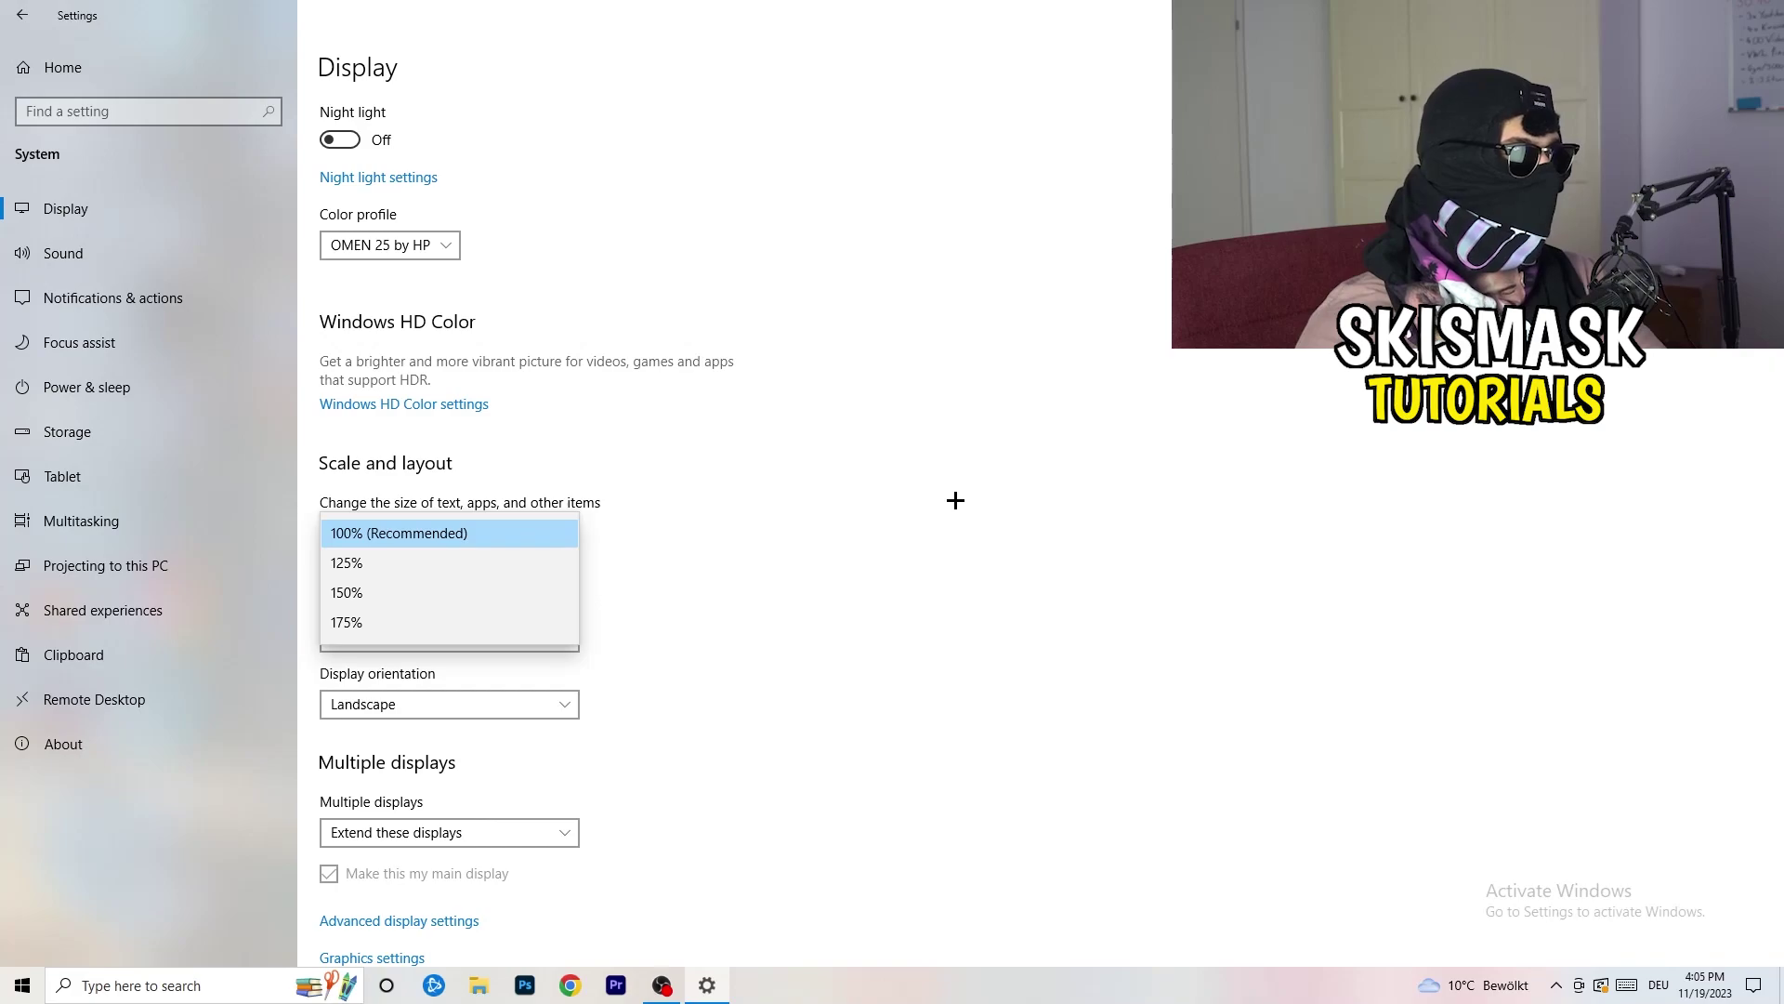
left_click(956, 500)
scroll(761, 512, "down", 1)
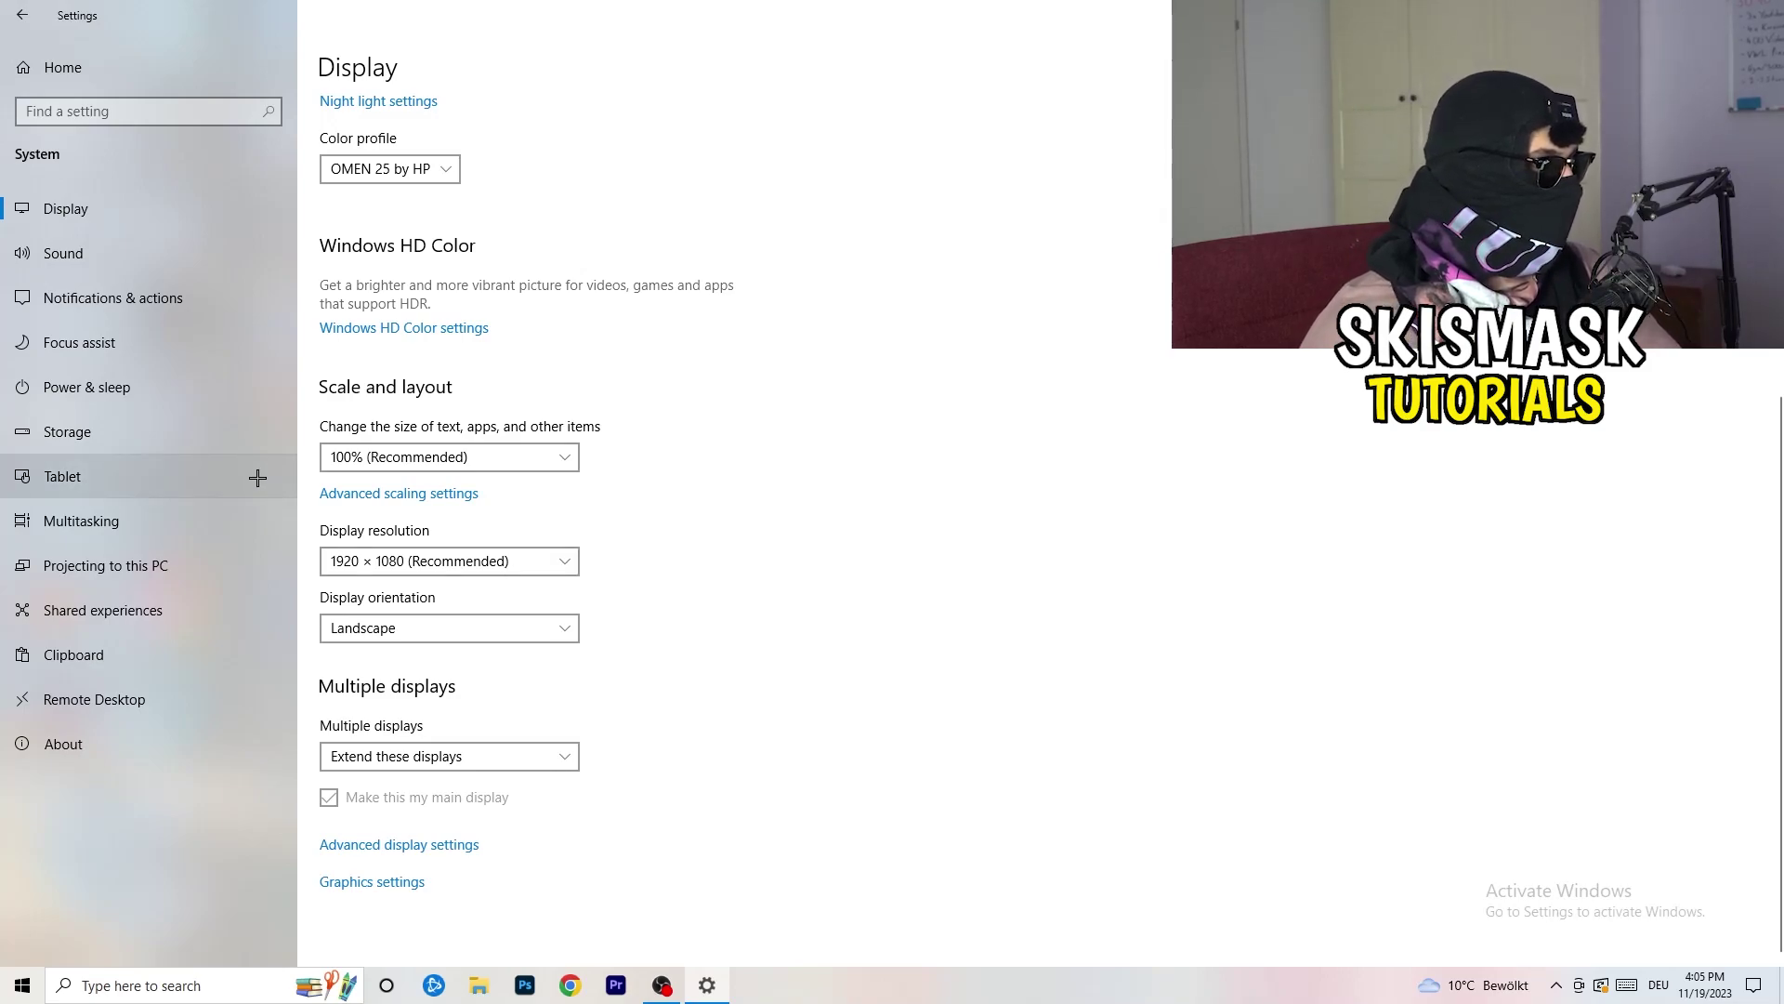
Review the preferred and additional power plans in Power Options from the Power & sleep settings, and close Power Options
left_click(139, 390)
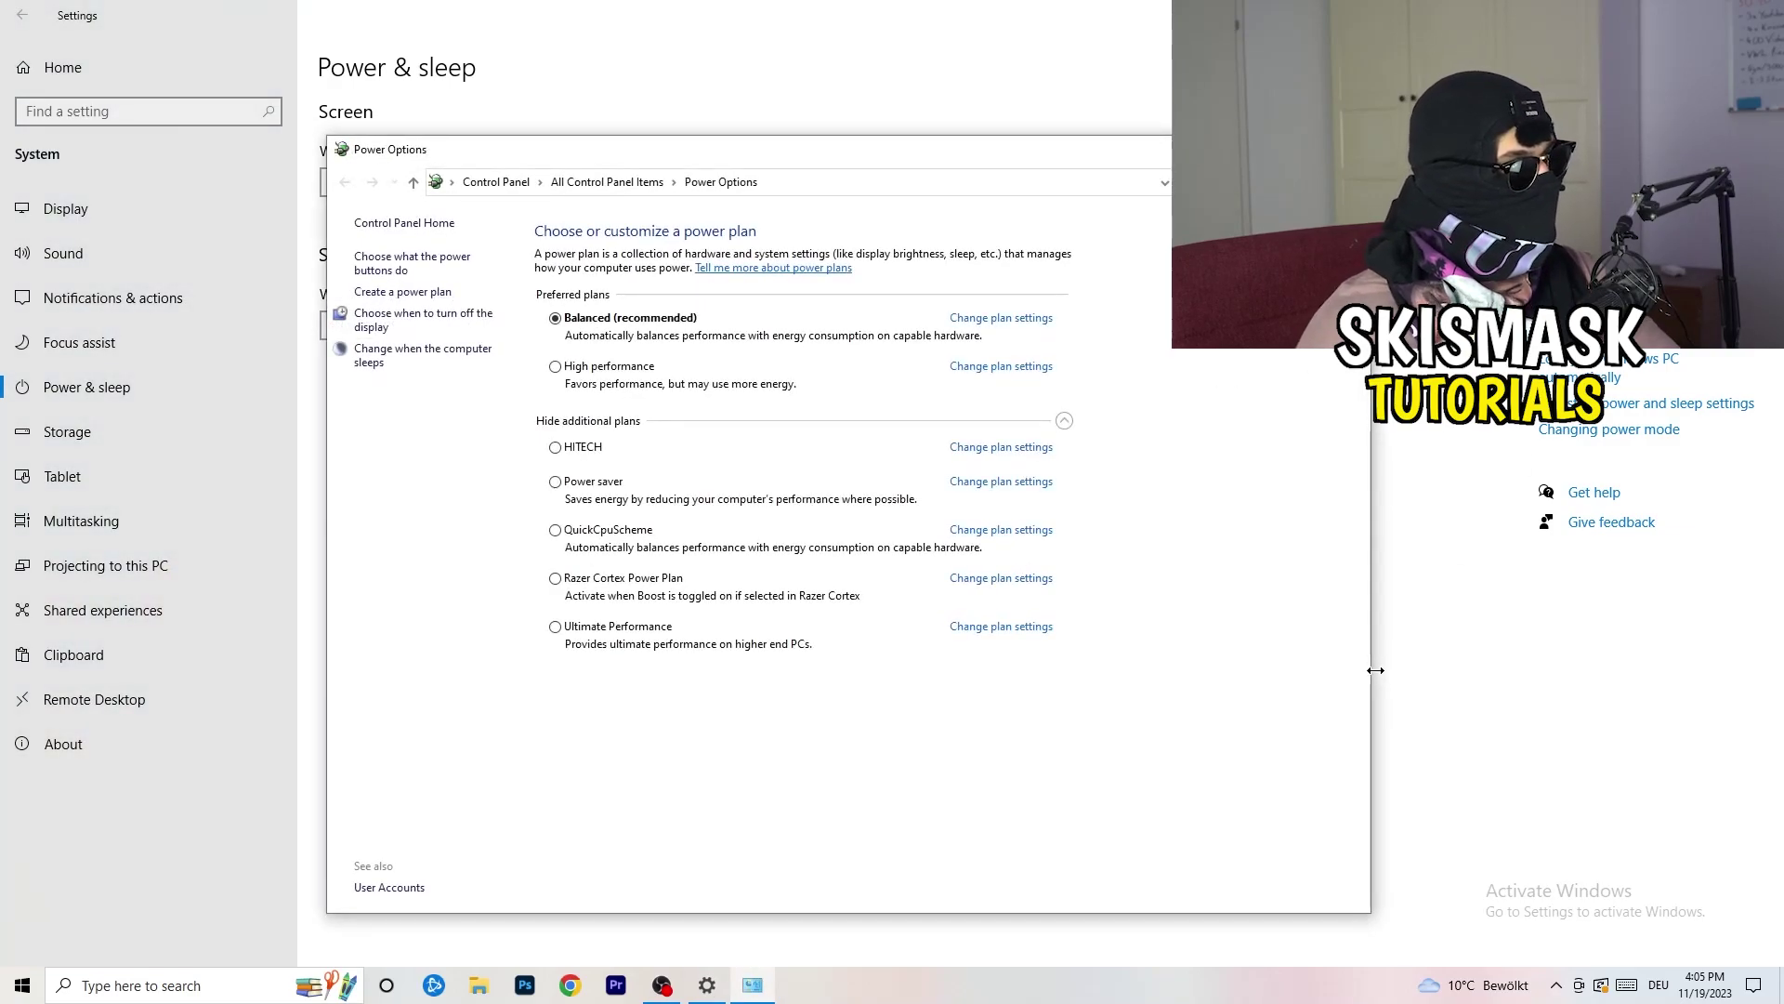
left_click(1064, 420)
left_click(1064, 420)
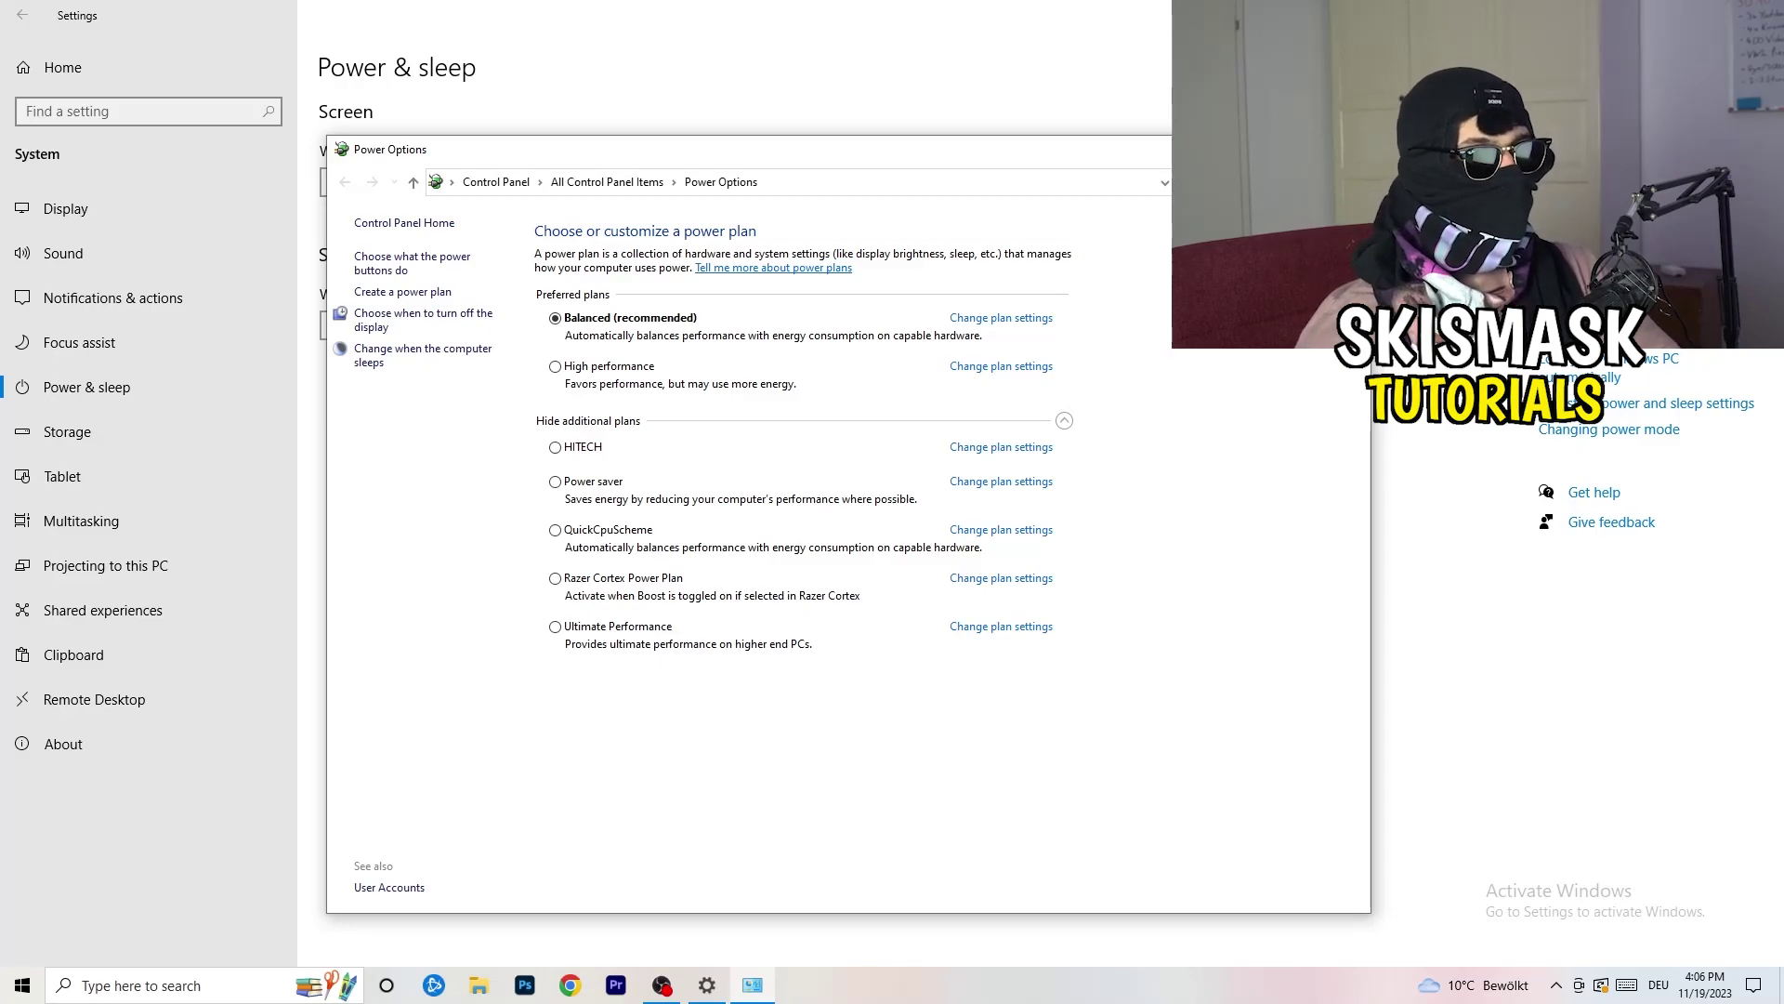
left_click(1350, 149)
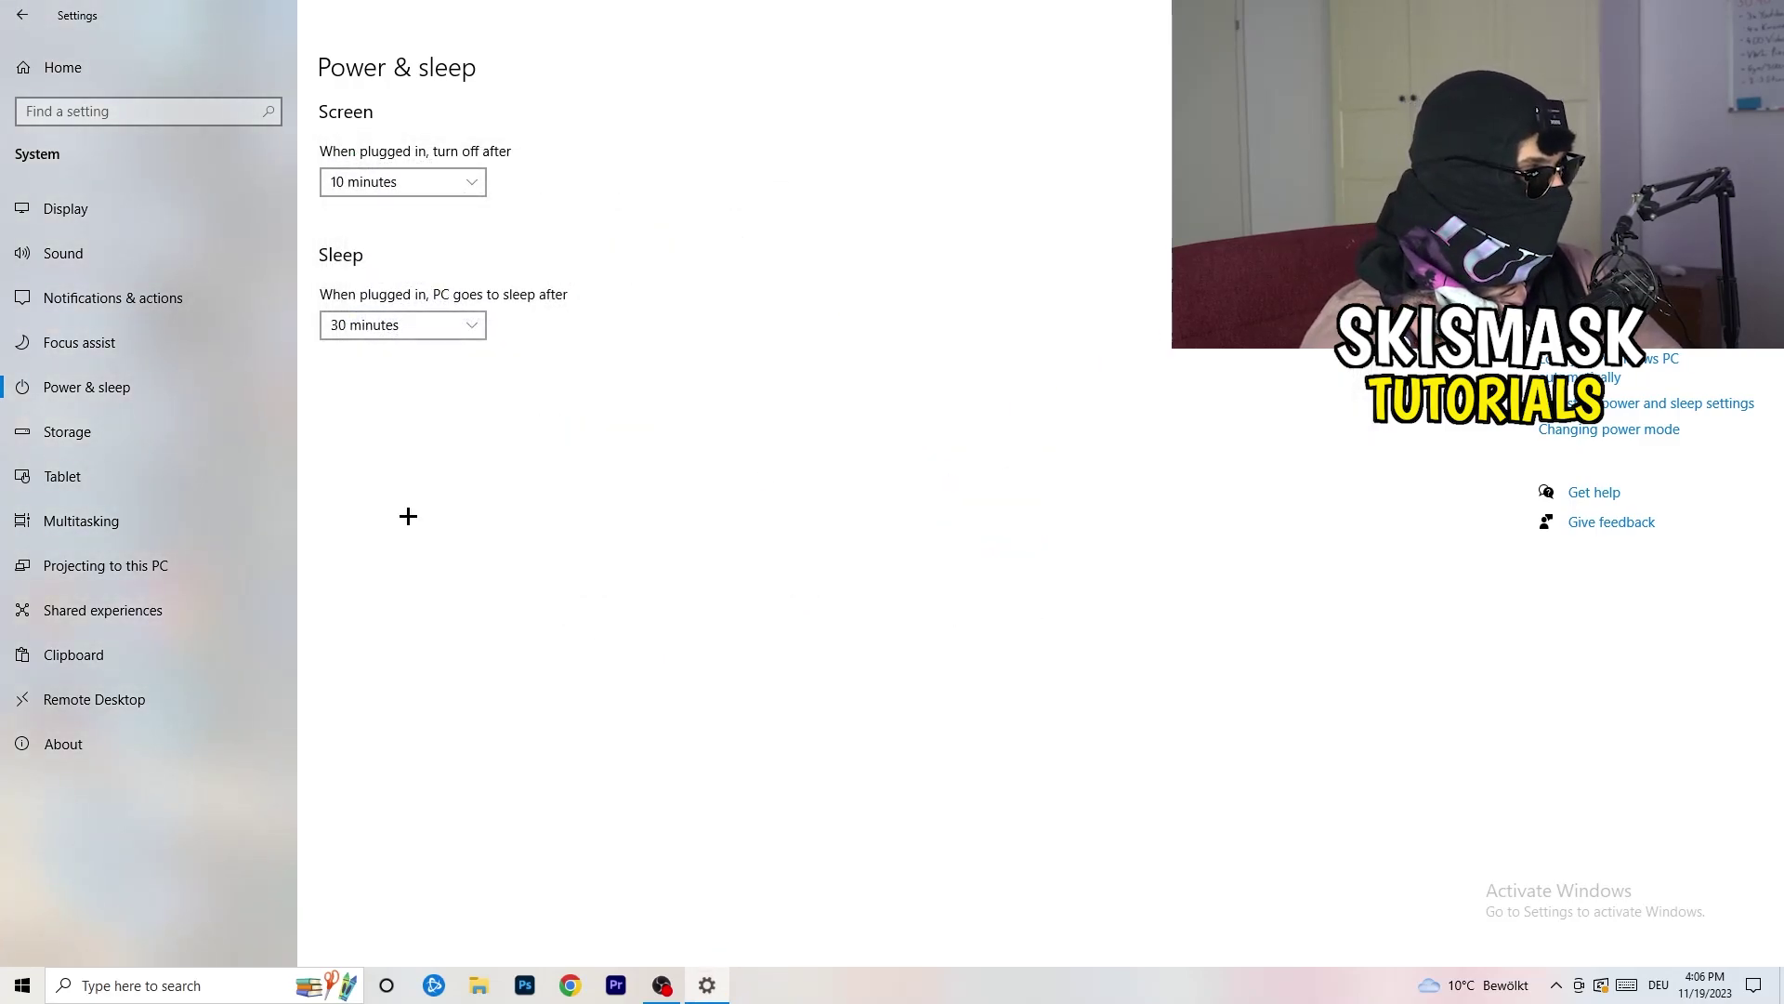
Open the Storage Sense configuration from the Storage settings and enable deleting temporary files that apps aren't using
left_click(122, 436)
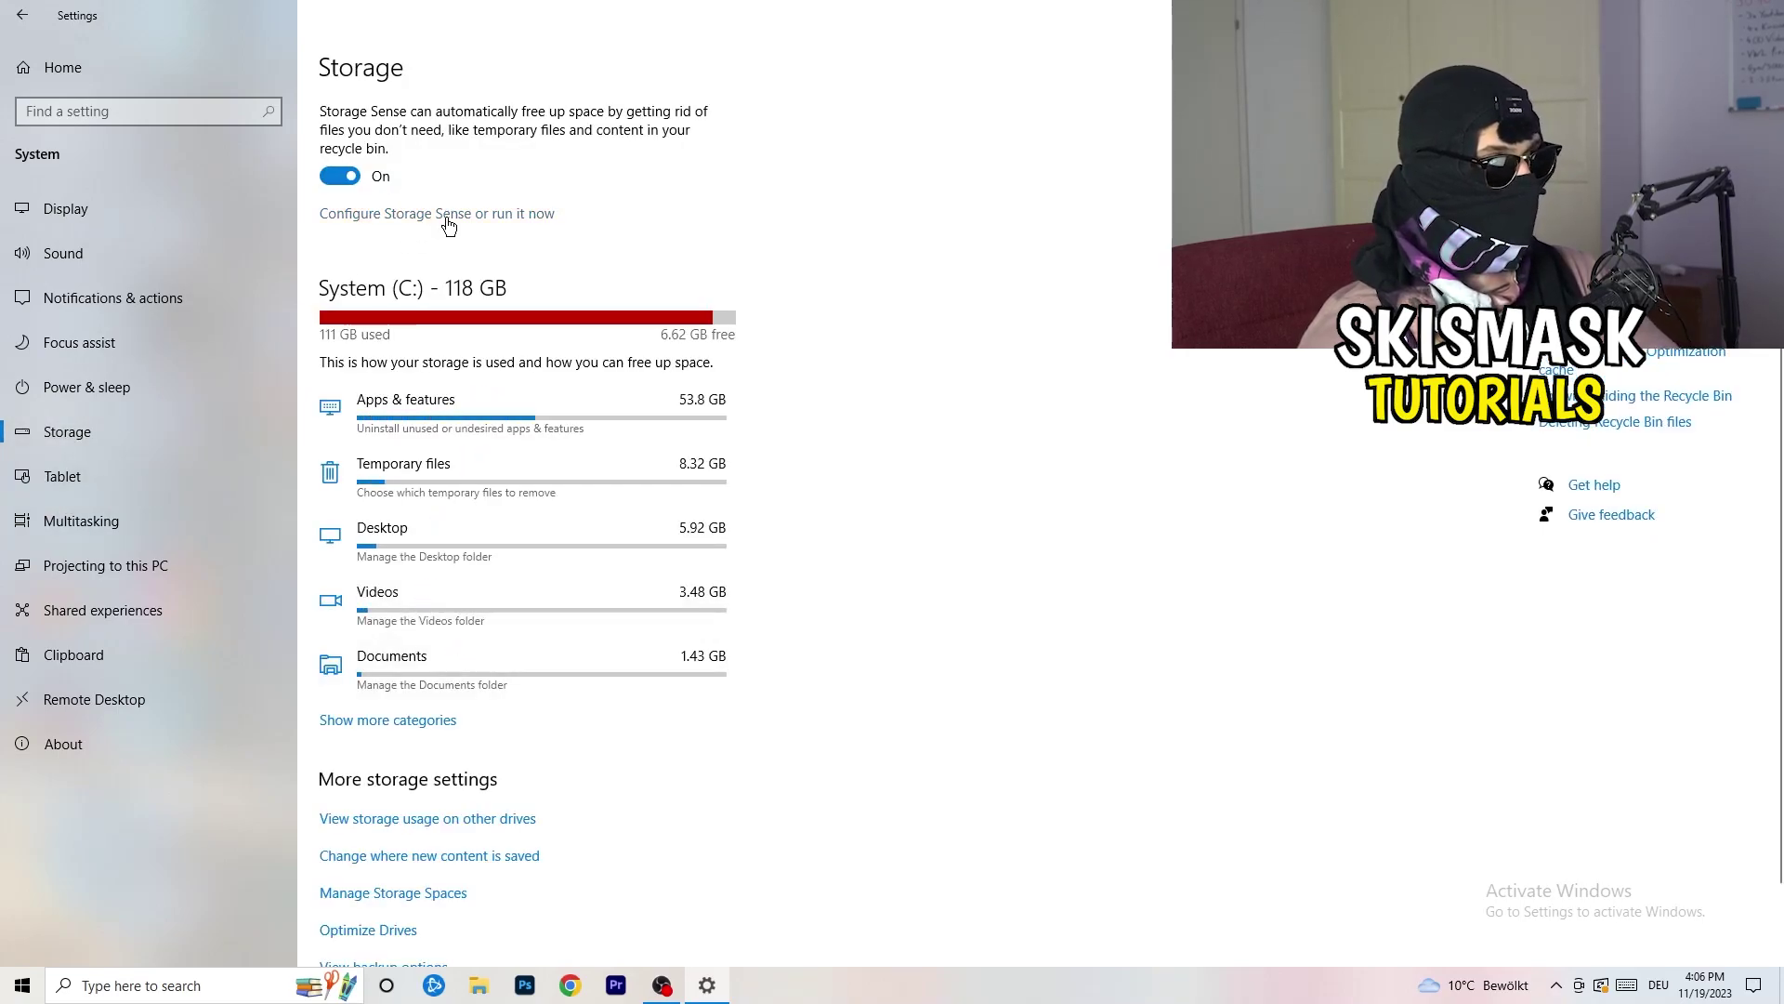
left_click(447, 220)
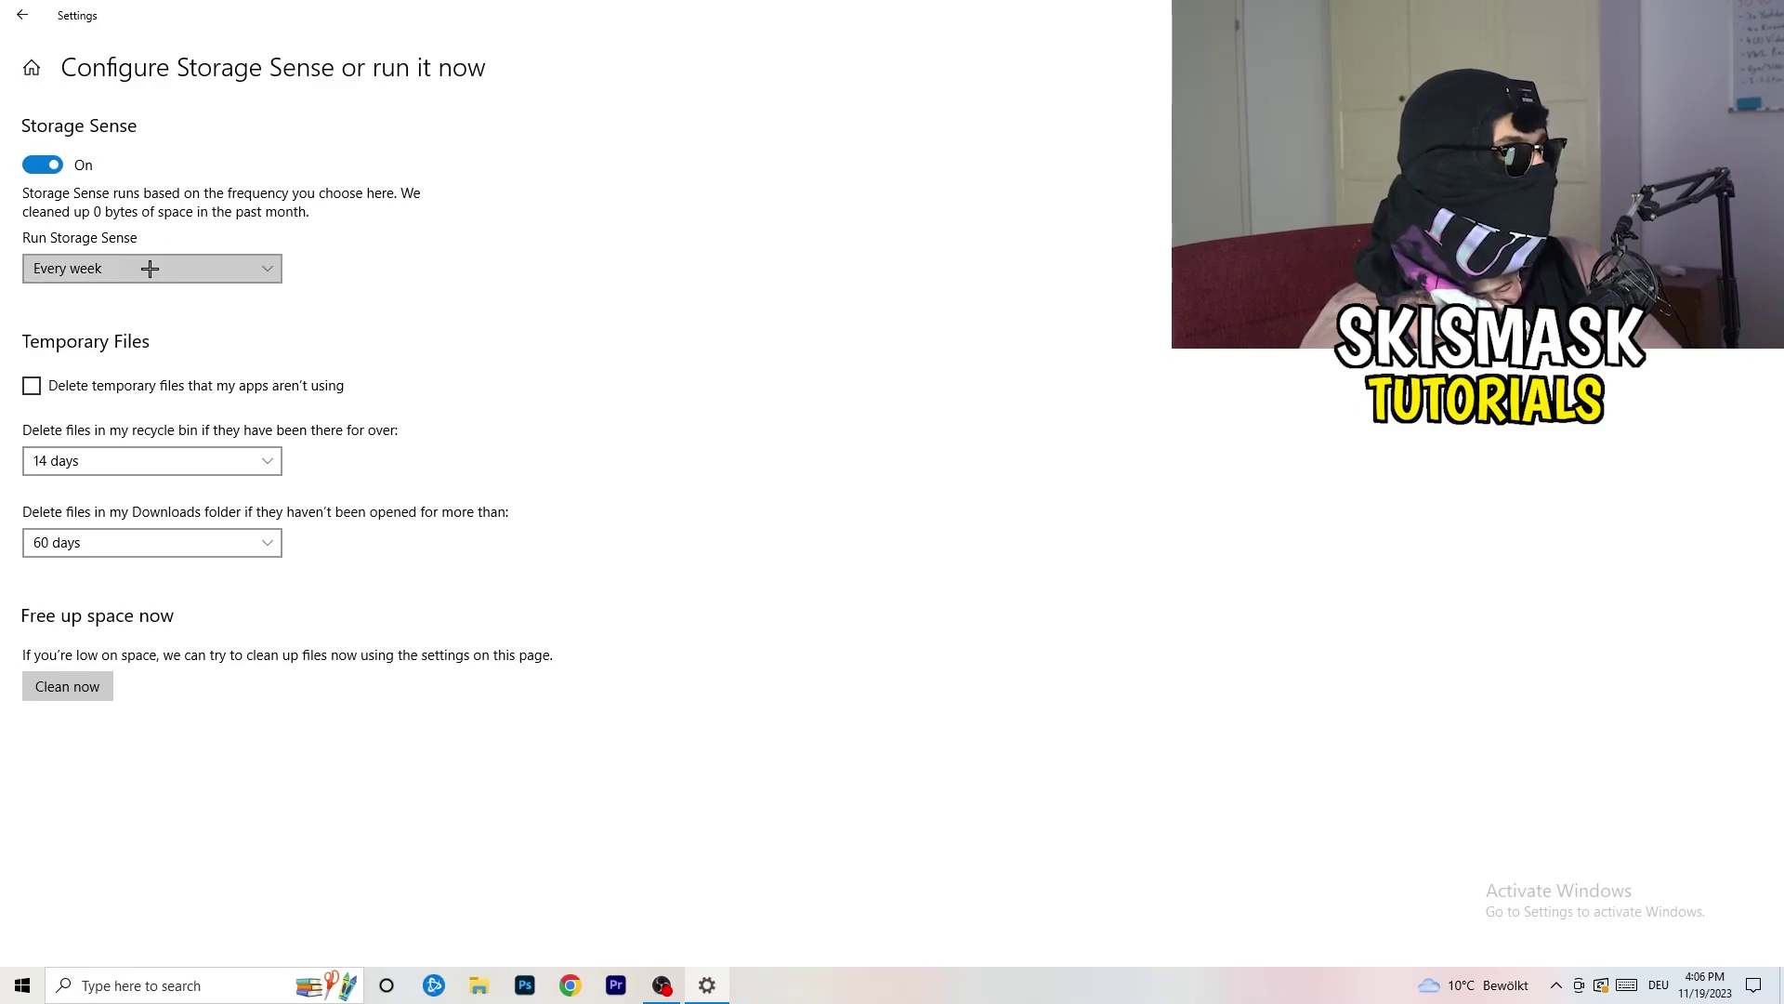
left_click(107, 388)
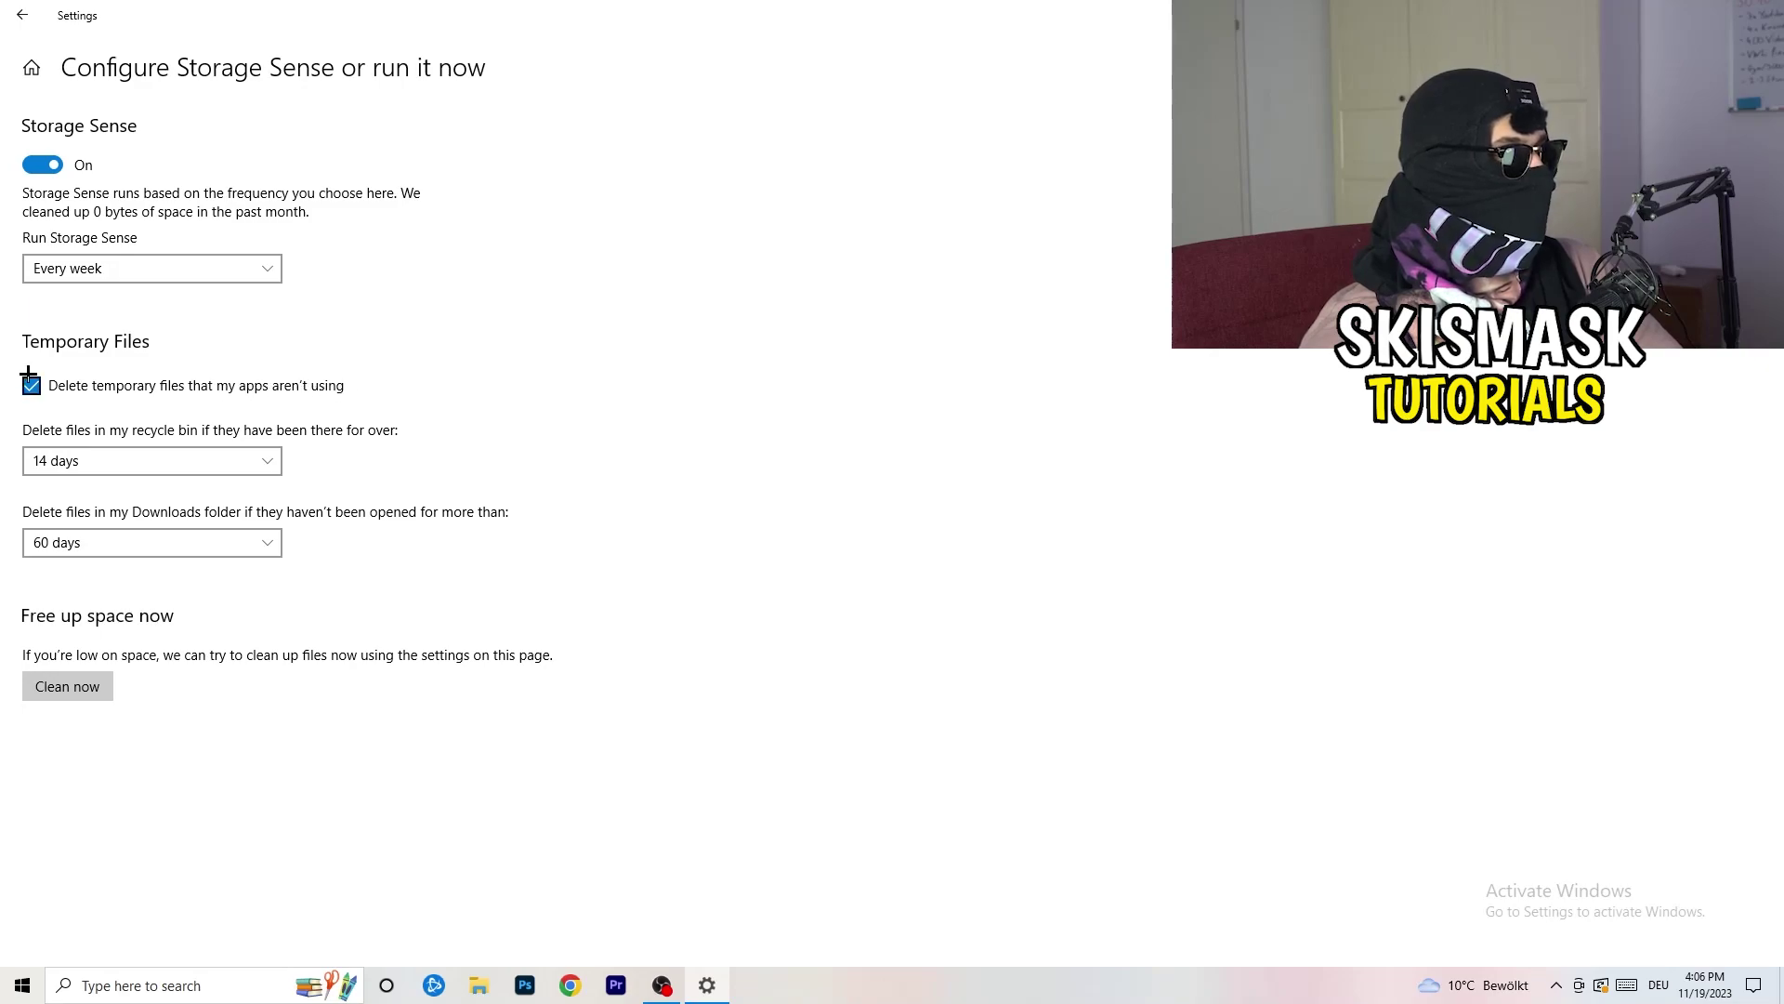
Review the available Storage Sense deletion intervals for recycle bin files and unopened Downloads folder files
left_click(147, 462)
left_click(530, 431)
left_click(422, 434)
left_click(795, 326)
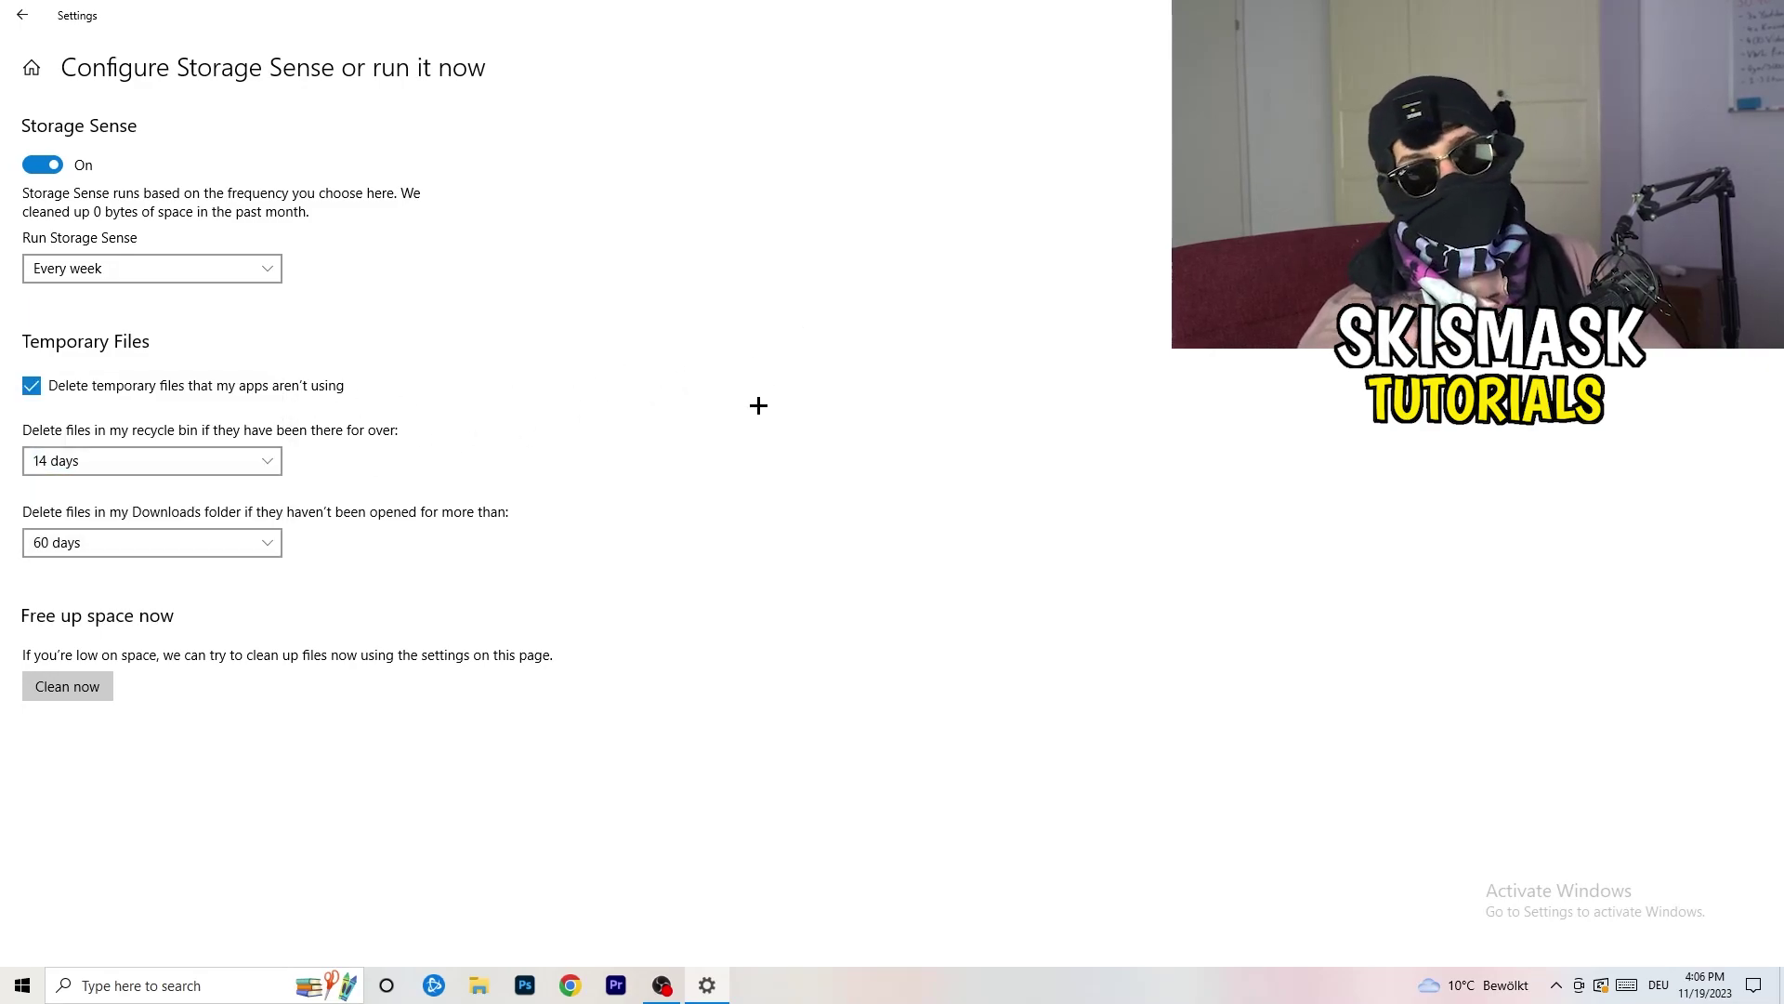
left_click(163, 543)
left_click(701, 422)
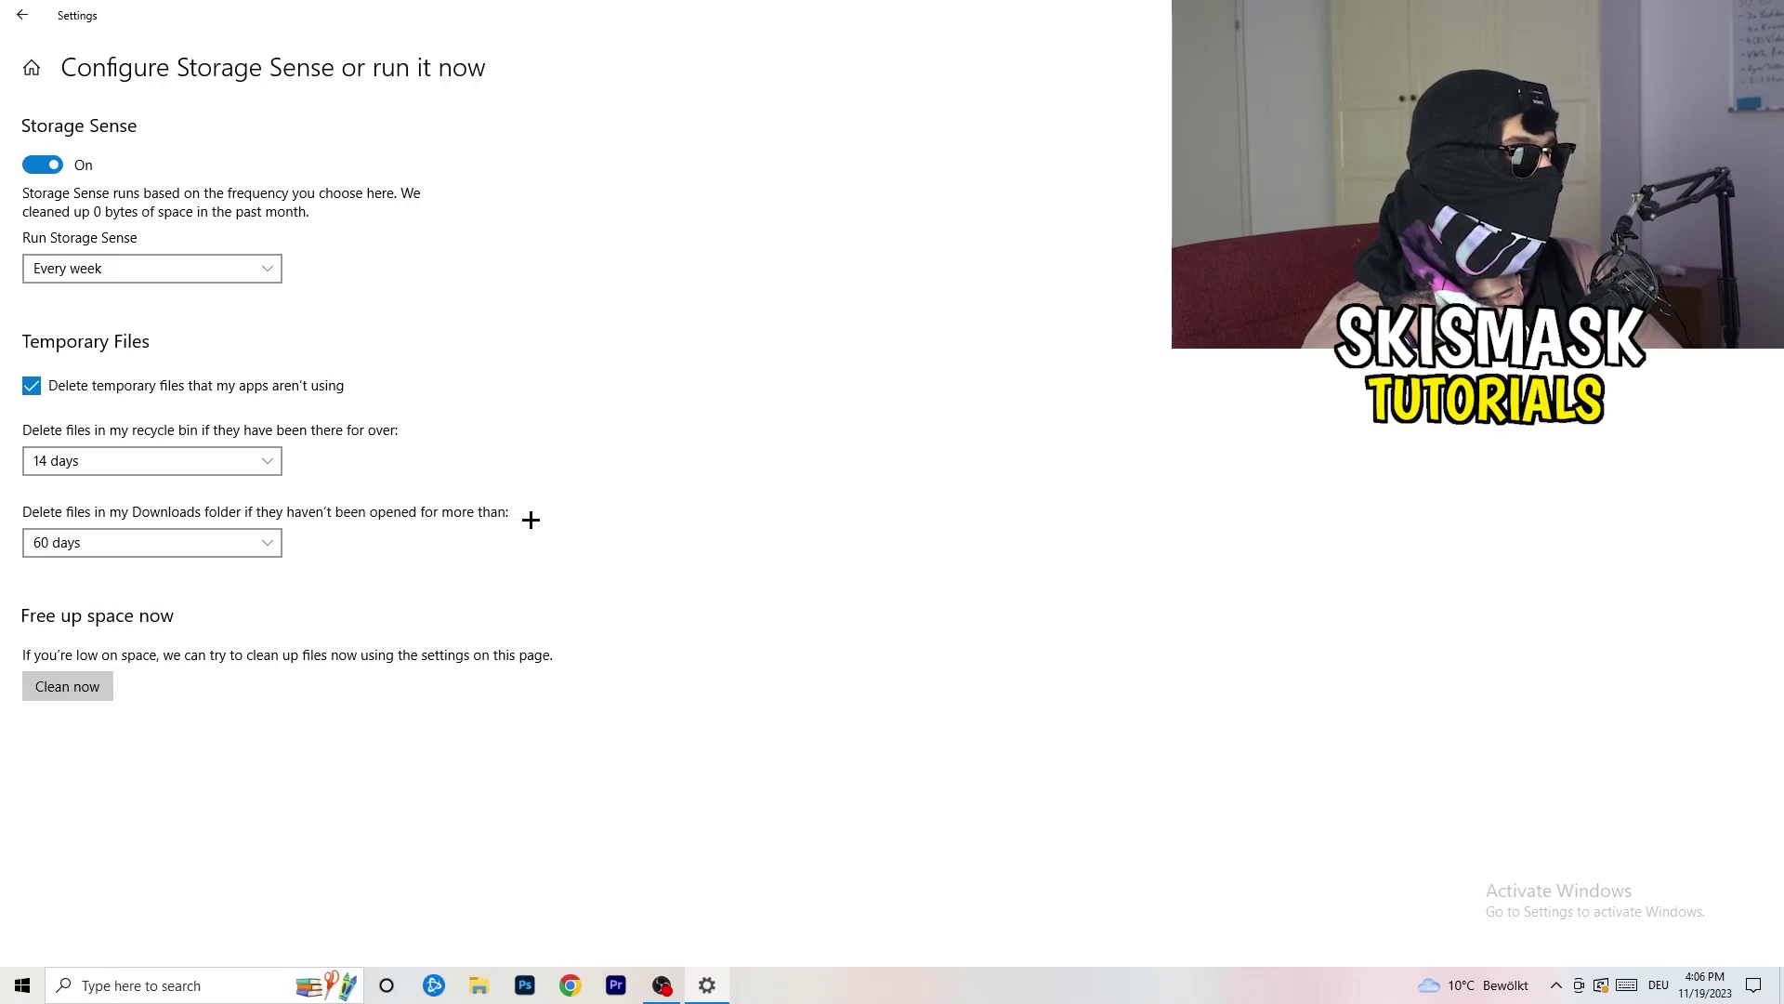
left_click(176, 557)
left_click(255, 542)
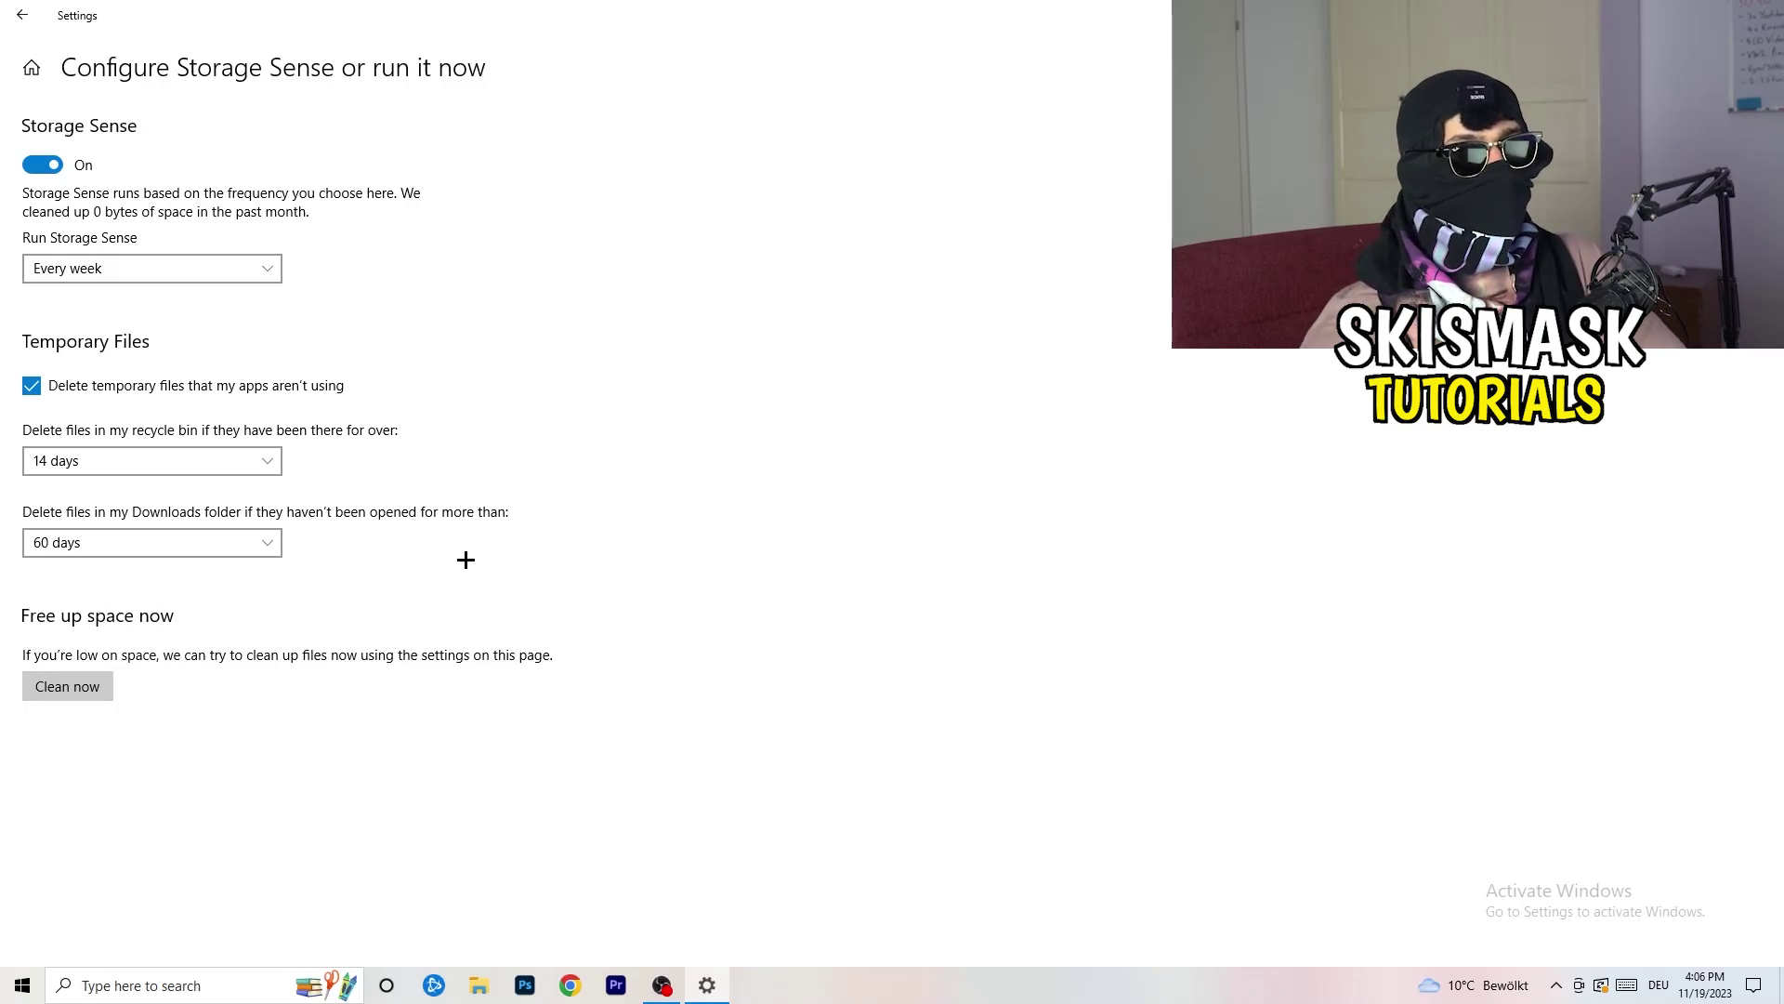
Return to the Settings home page, check the Windows Update status under Update & Security, and close Settings
left_click(21, 14)
left_click(22, 14)
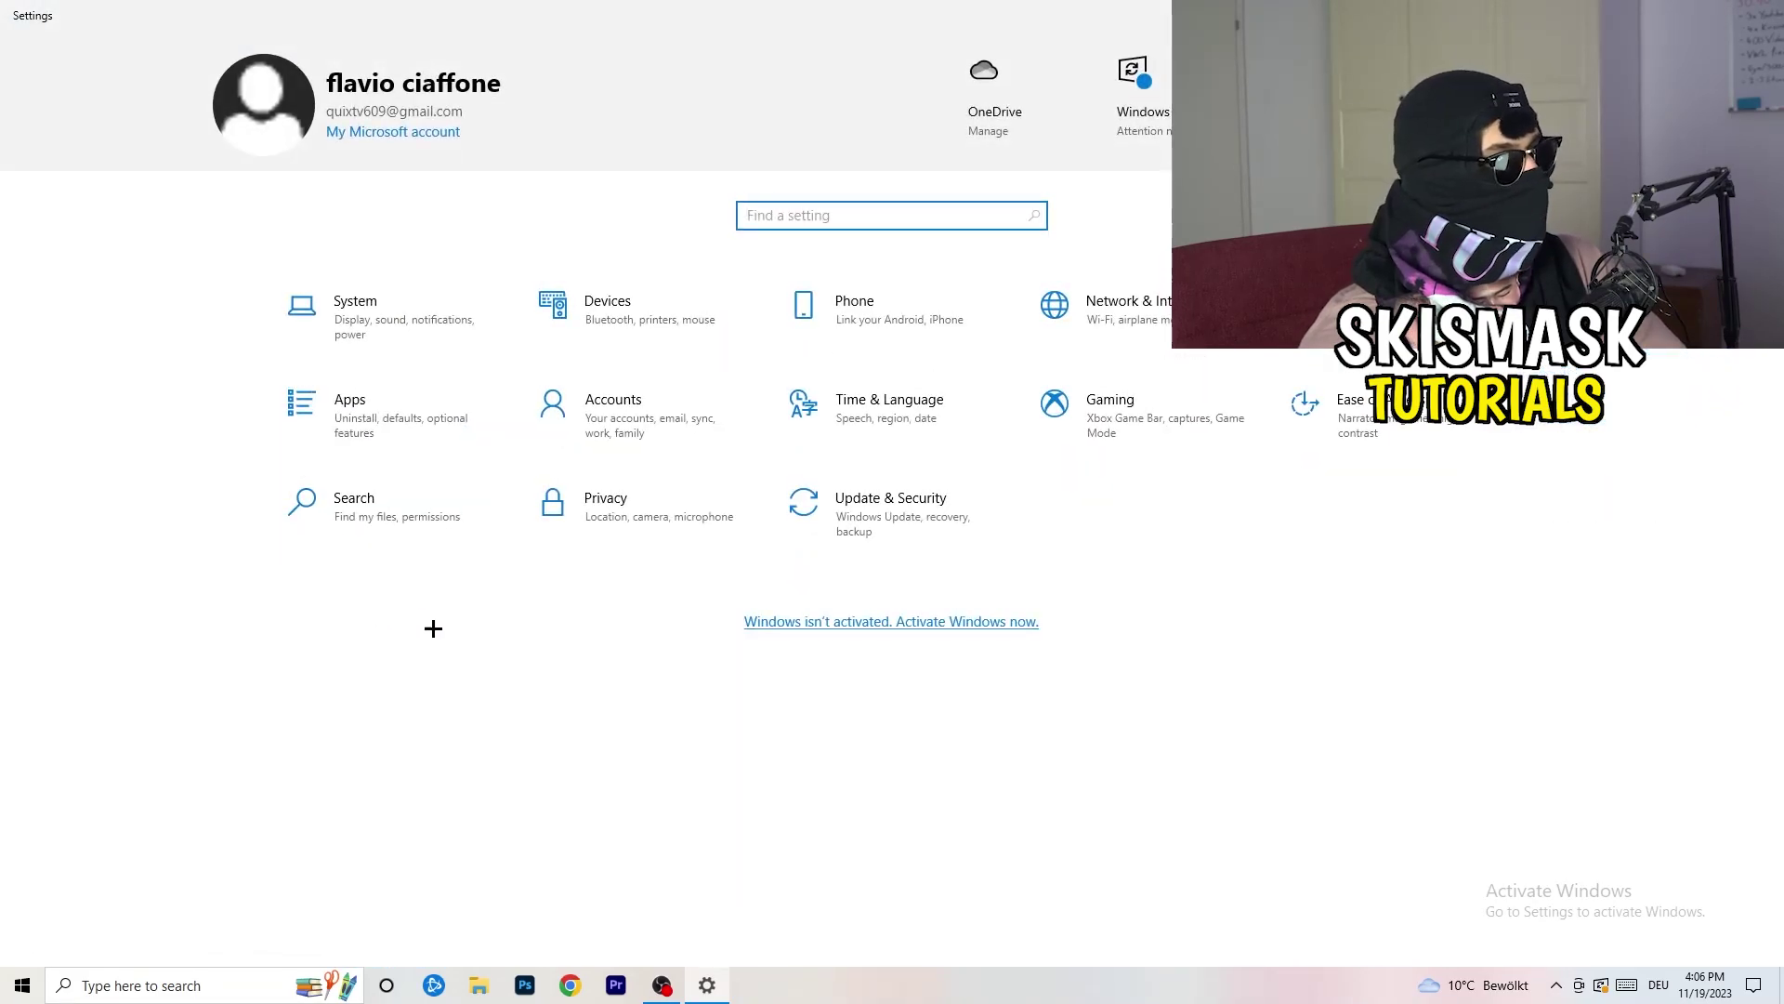
left_click(878, 523)
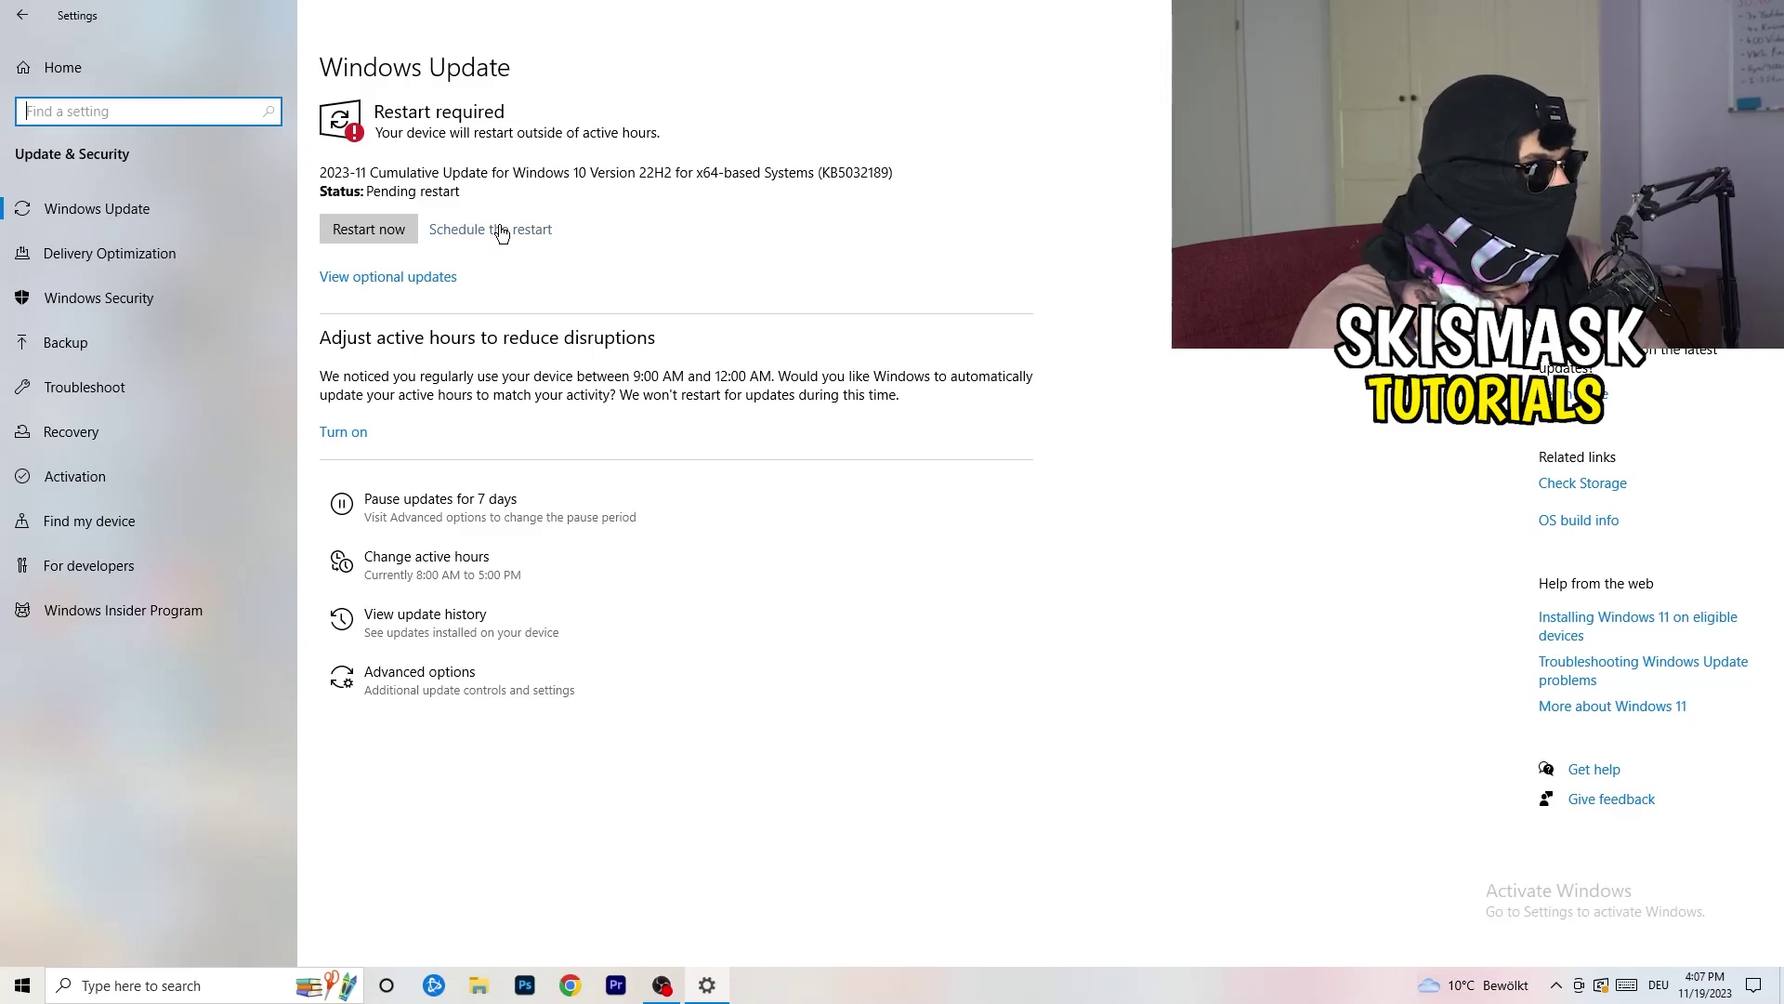
key("alt+F4")
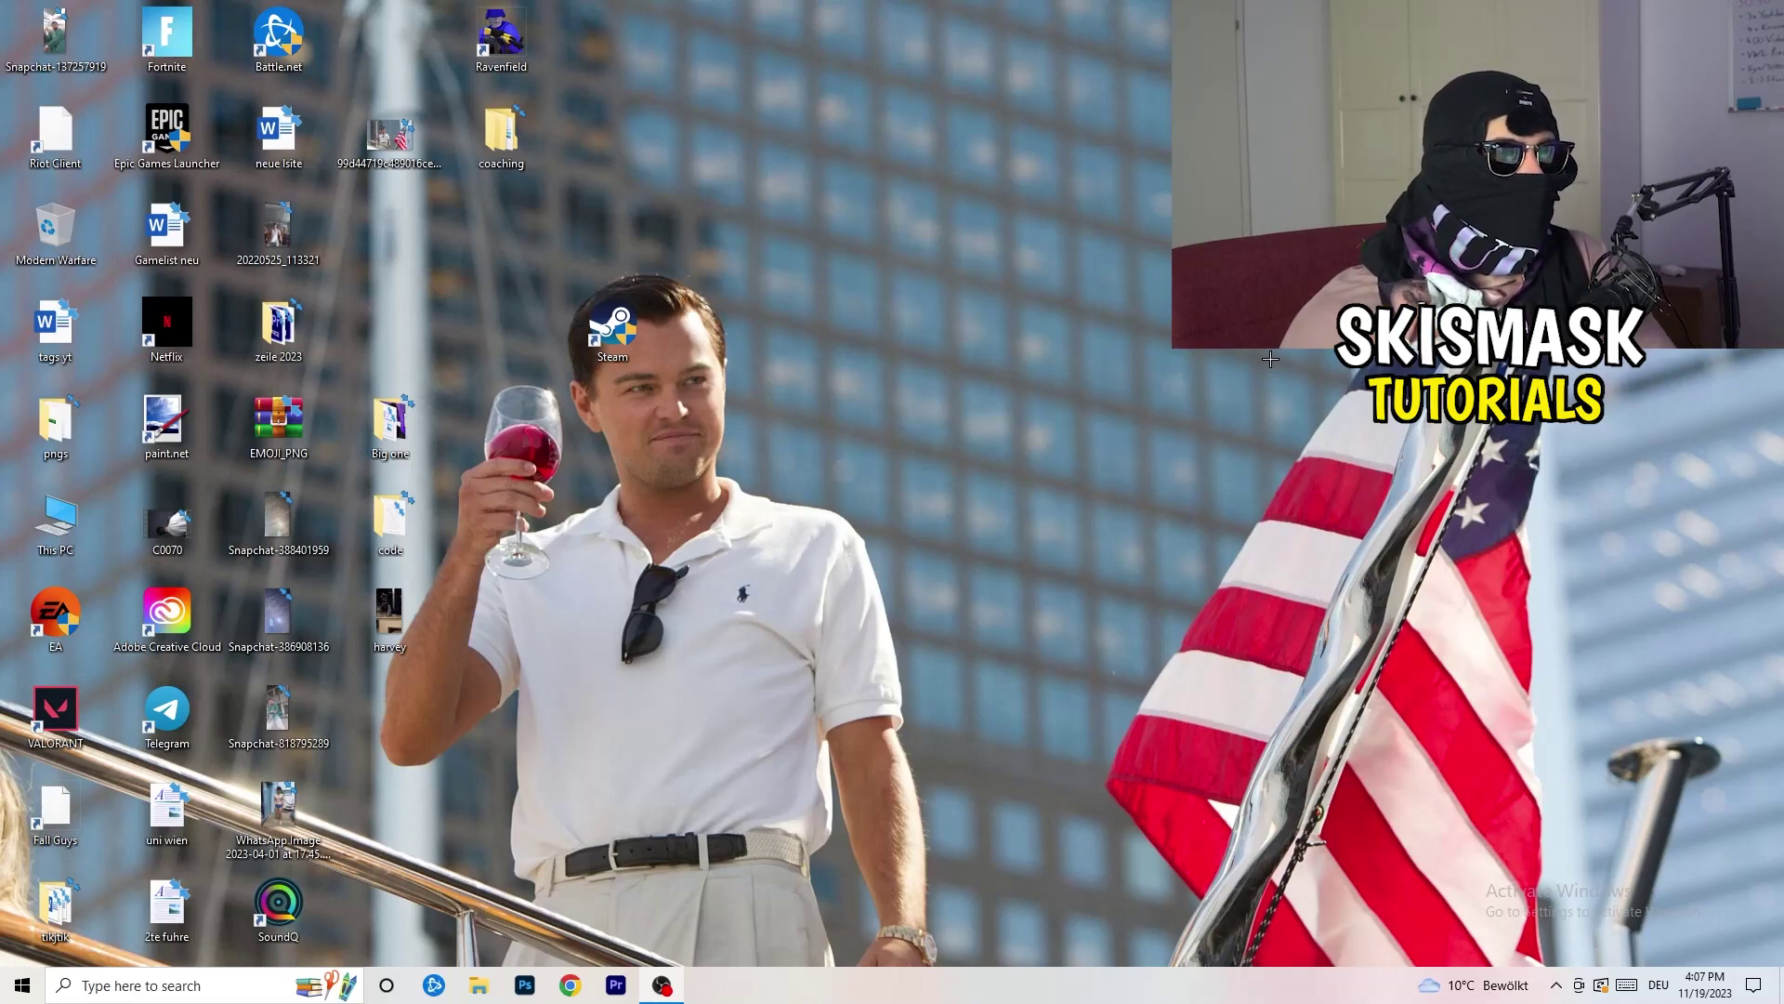
Open NVIDIA Control Panel from the desktop, review the resolution and image settings with preview pages, and close it
right_click(1082, 392)
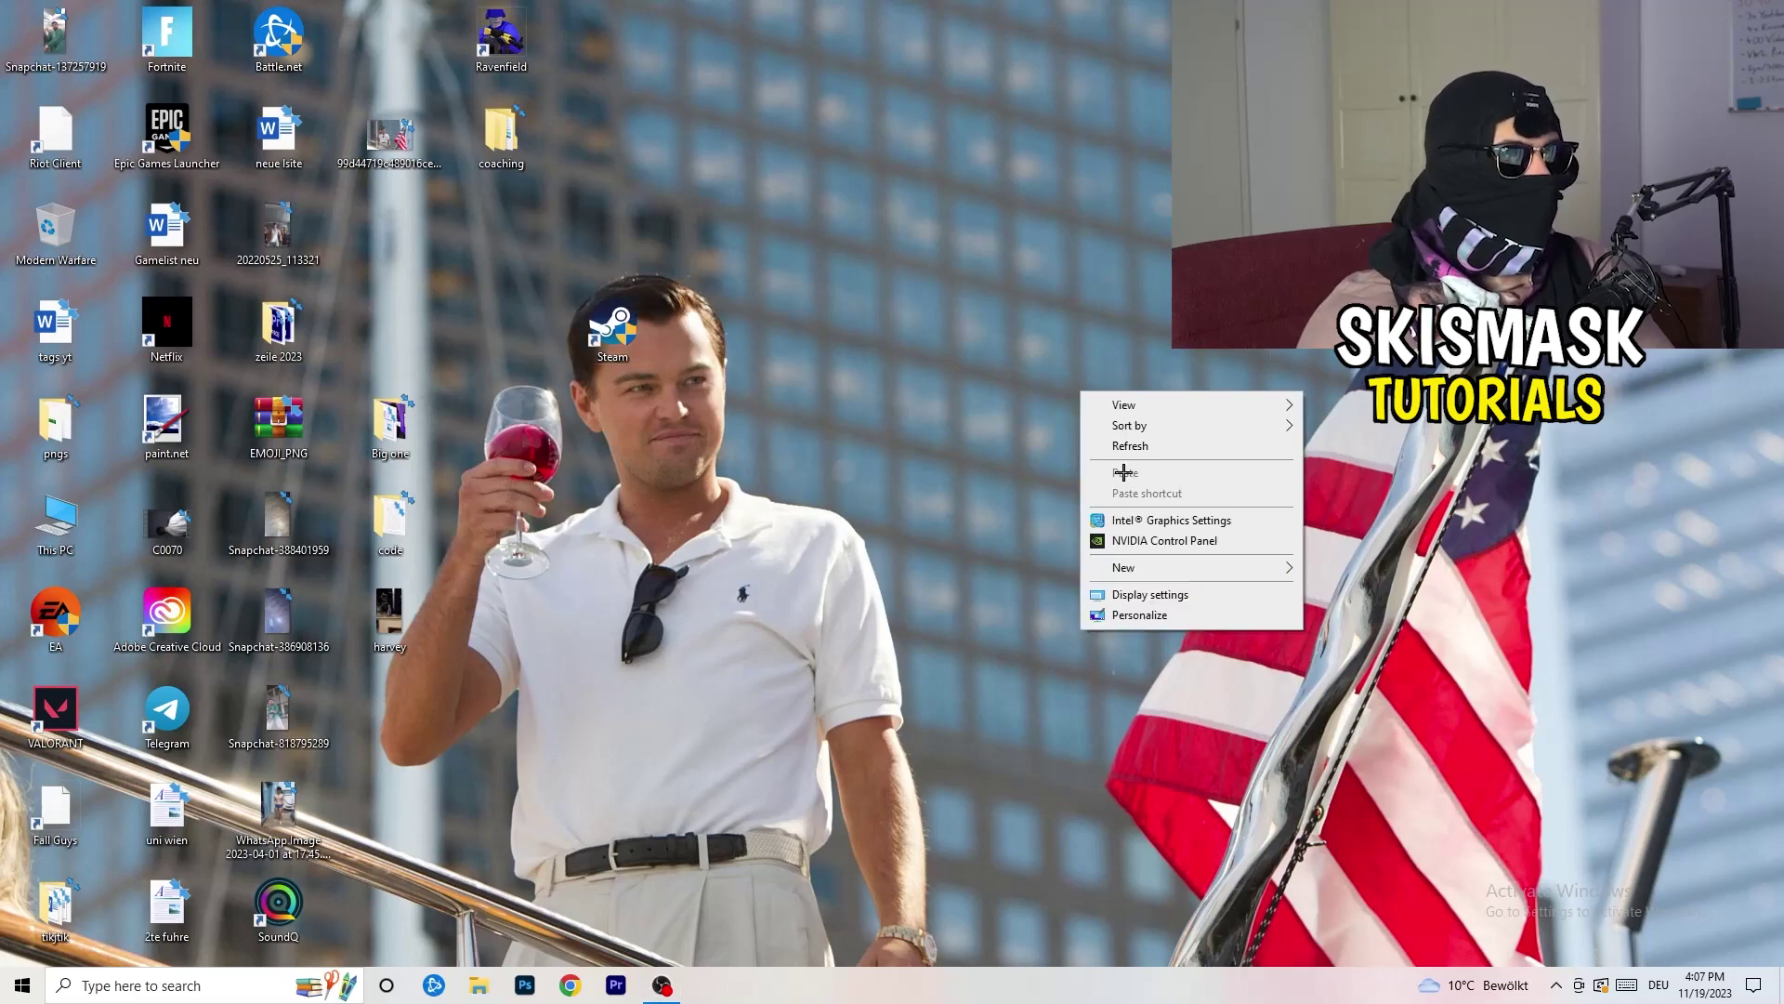
left_click(1190, 543)
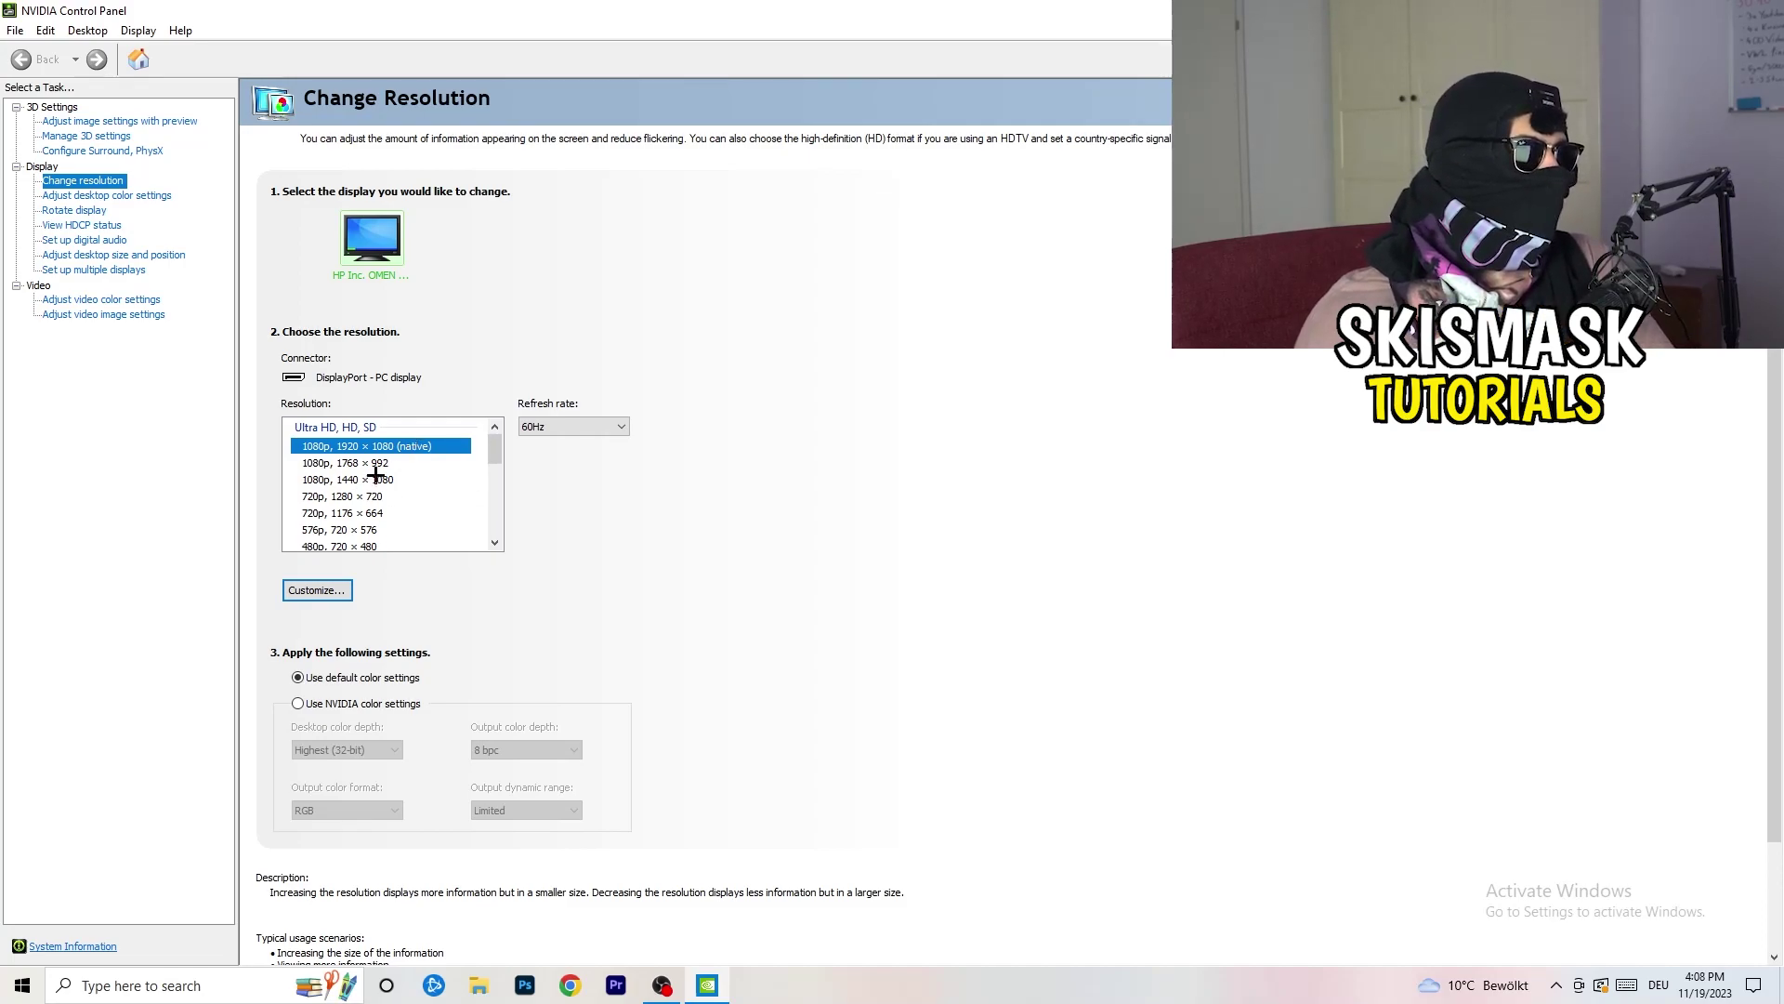
left_click(94, 123)
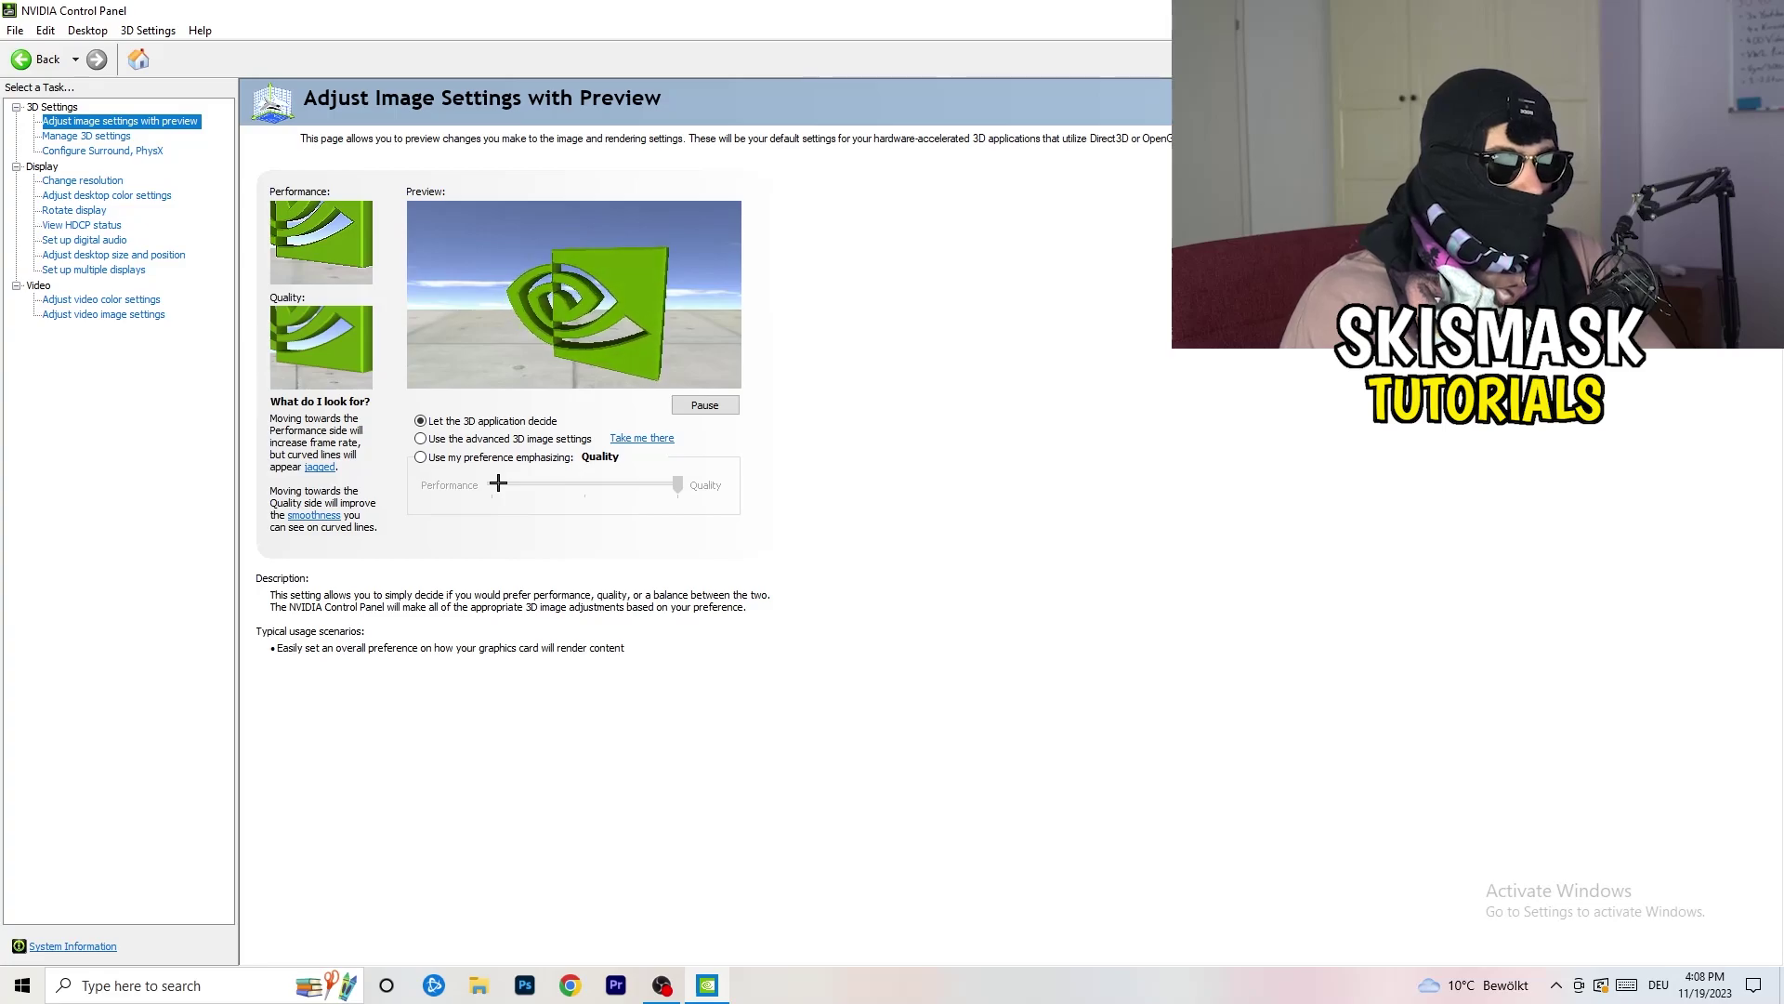
key("alt+F4")
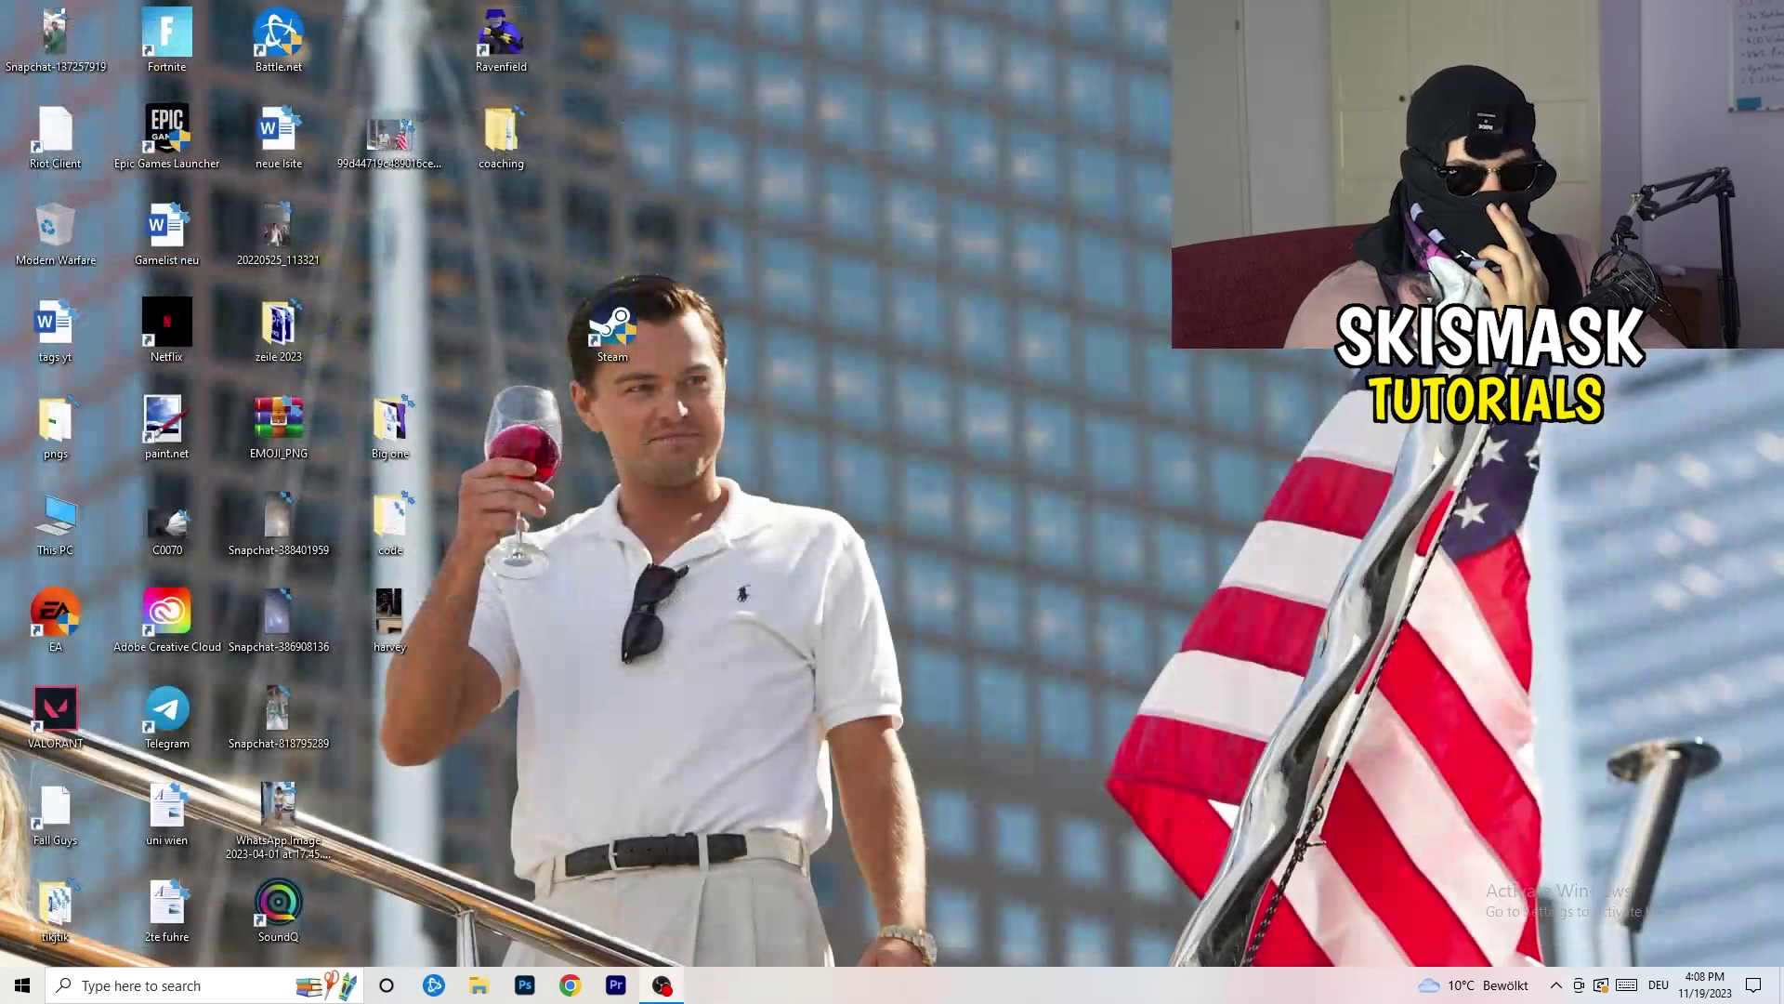